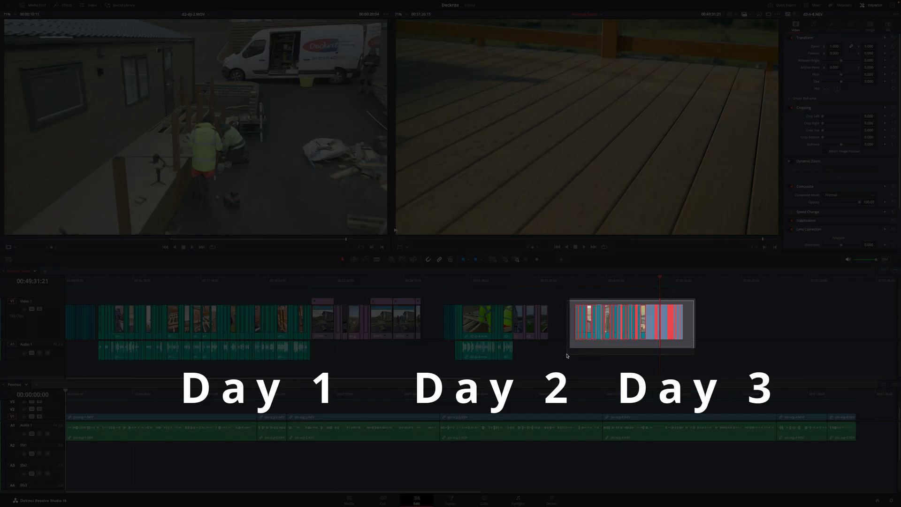
Select the Day 3 clips, switch to the Penrhos timeline, and set the YouTube export to 2160p.
drag(567, 355, 567, 355)
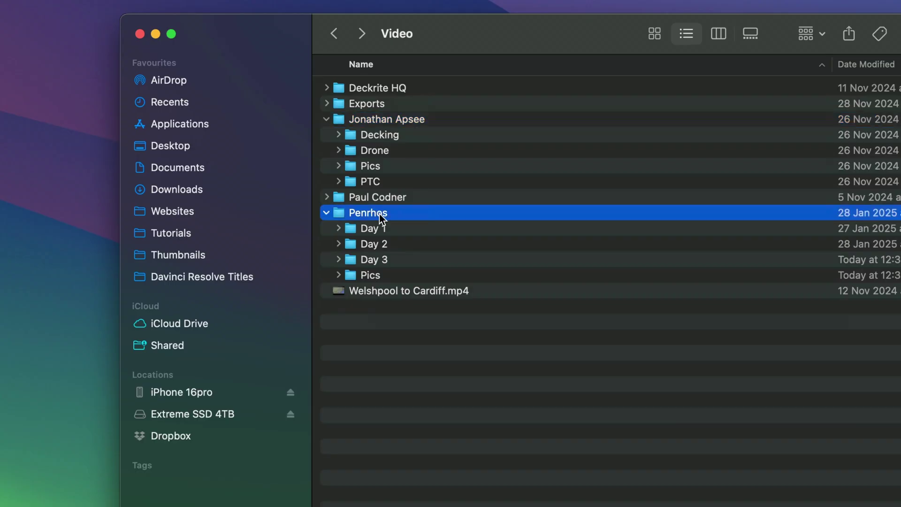
double_click(379, 213)
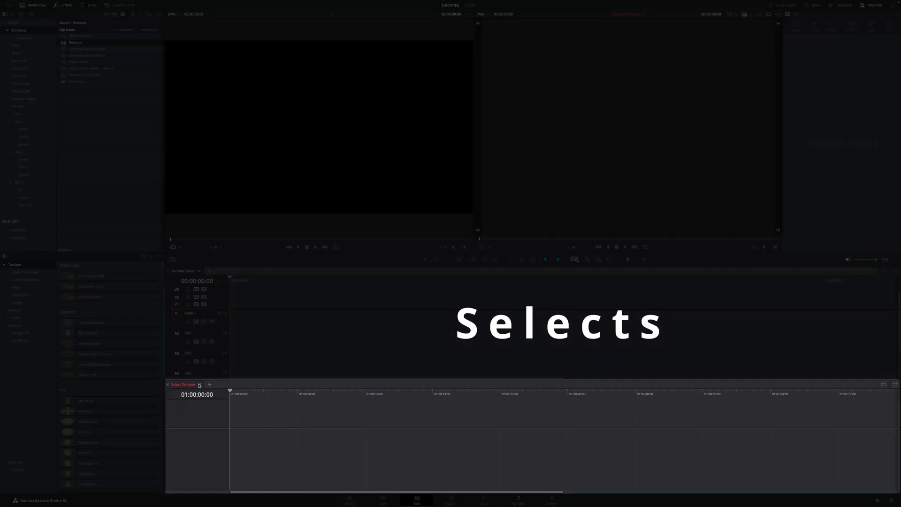
click(200, 384)
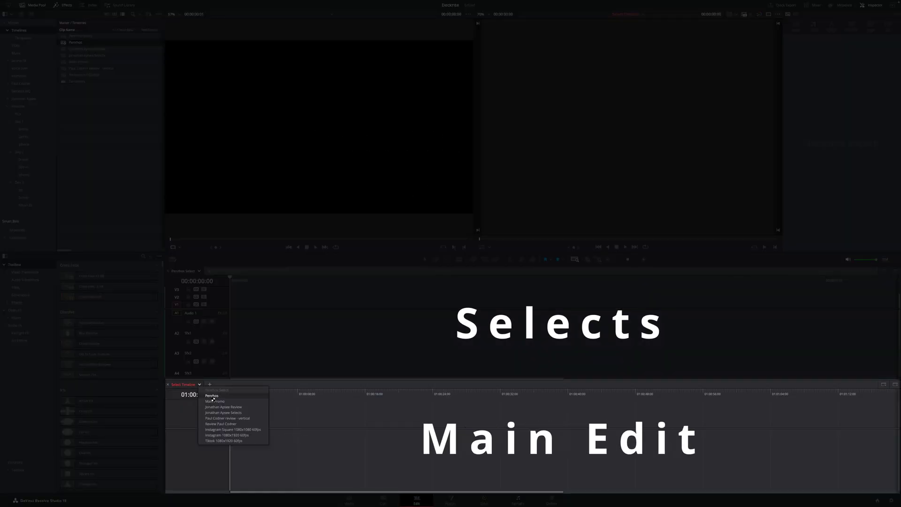
click(213, 398)
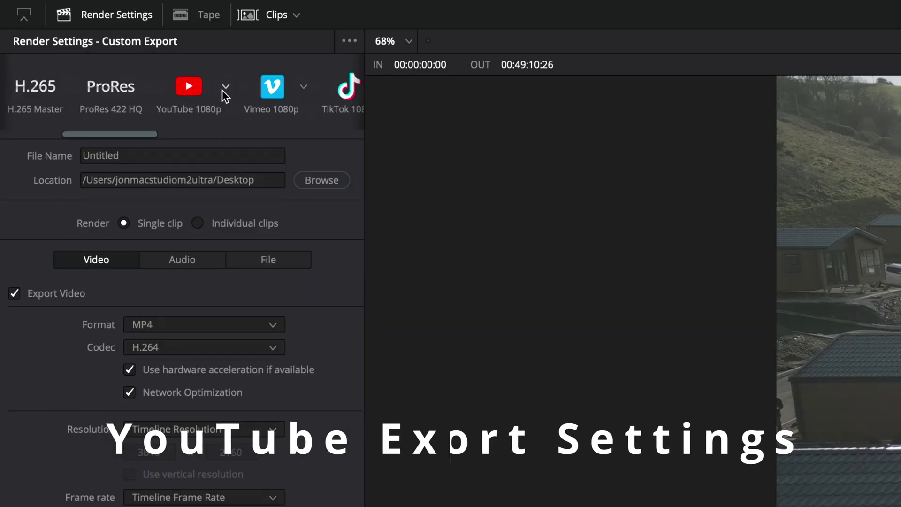
click(225, 87)
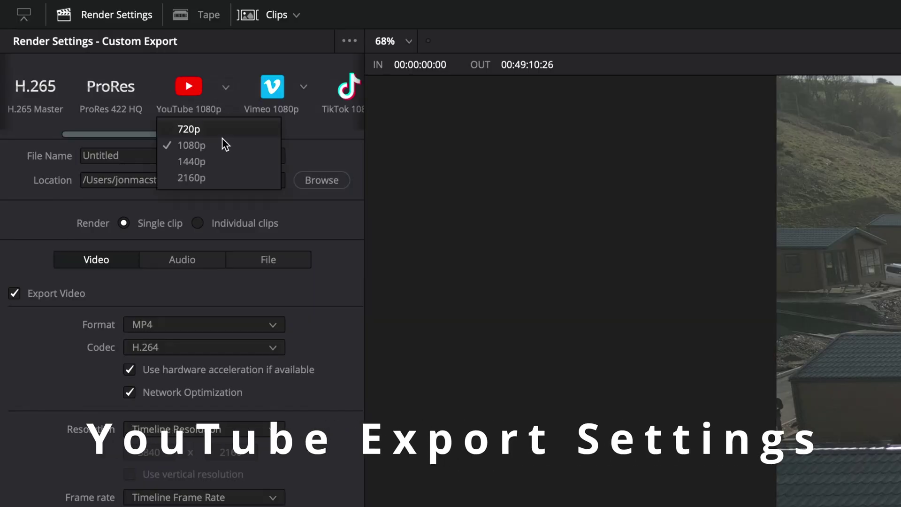
click(220, 178)
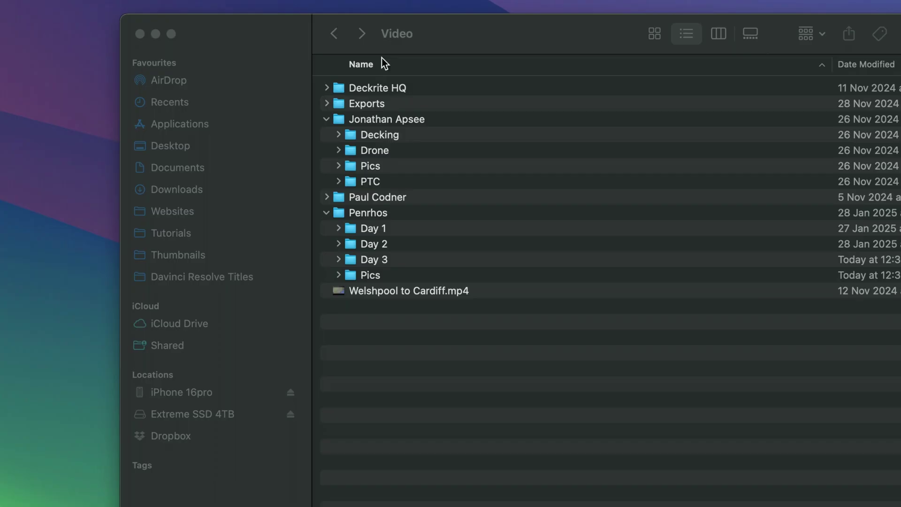
Browse the Deckrite HQ, Exports and Jonathan Apsee folders in Video, then enter the Penrhos folder.
click(325, 89)
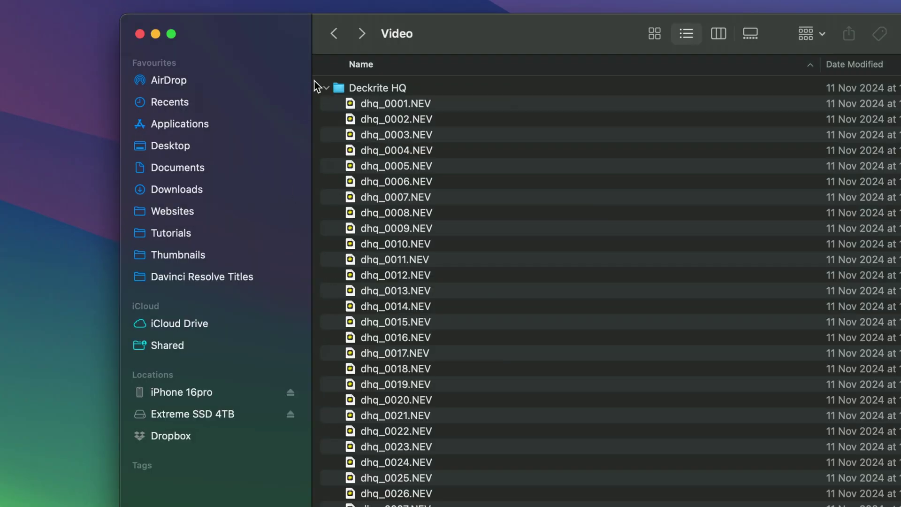
click(324, 88)
click(367, 105)
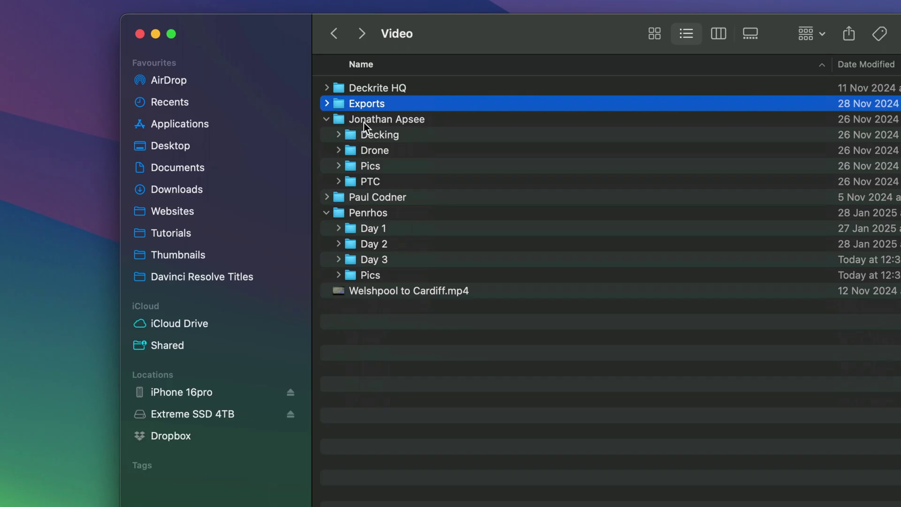
click(363, 123)
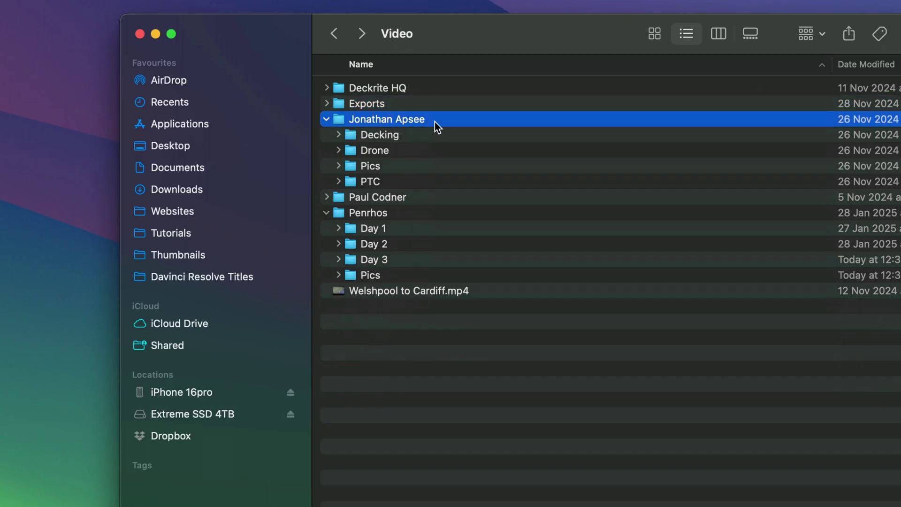
double_click(381, 212)
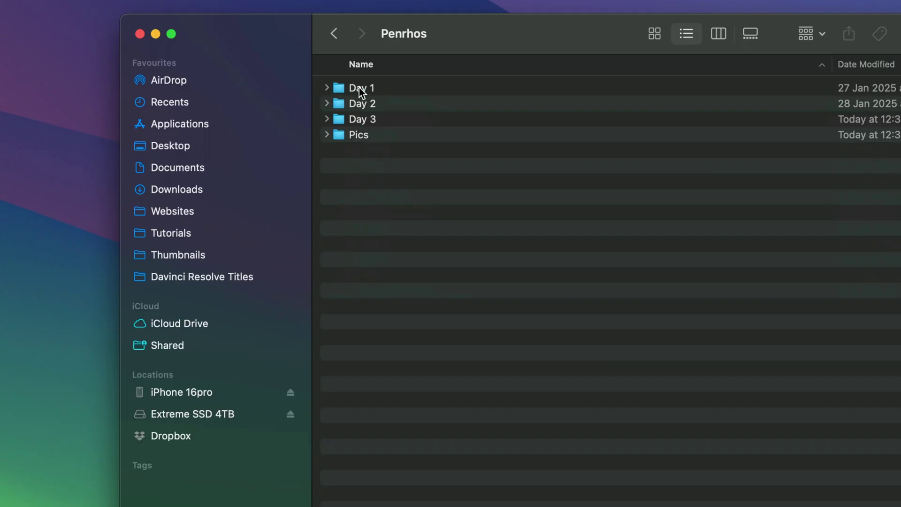
Expand Day 1 and inspect its Drone, GoPro and iphone clip folders one by one.
click(327, 88)
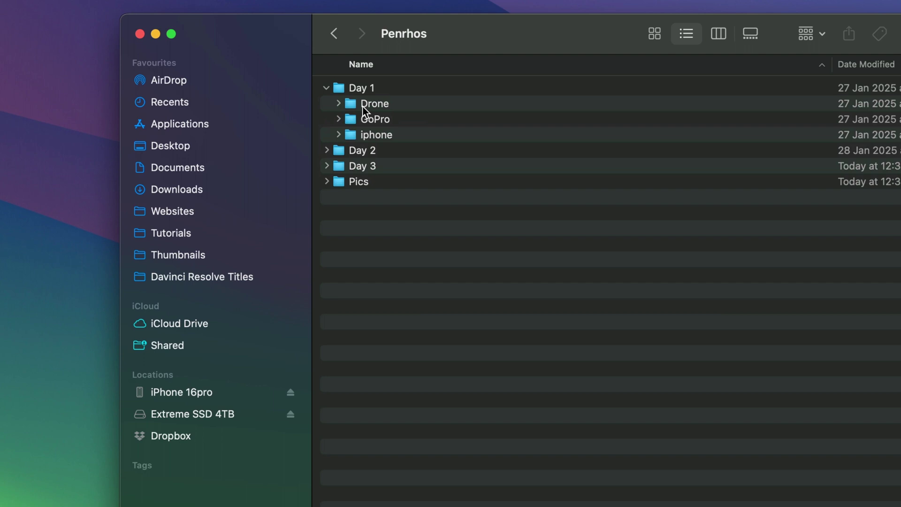
click(337, 104)
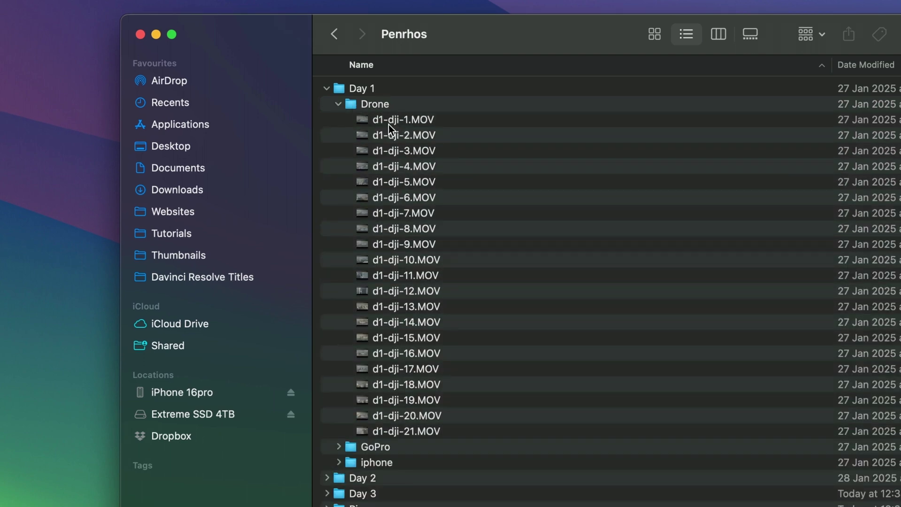
click(338, 104)
click(338, 121)
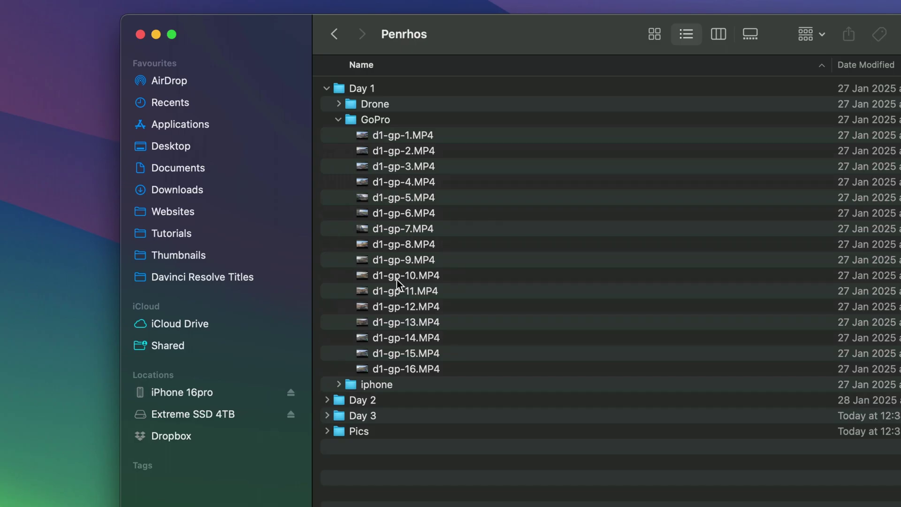
click(339, 119)
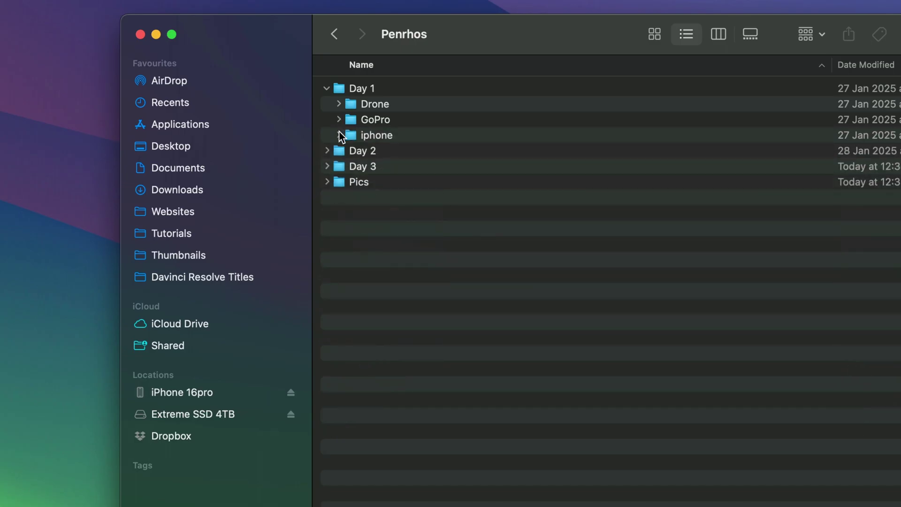
click(339, 135)
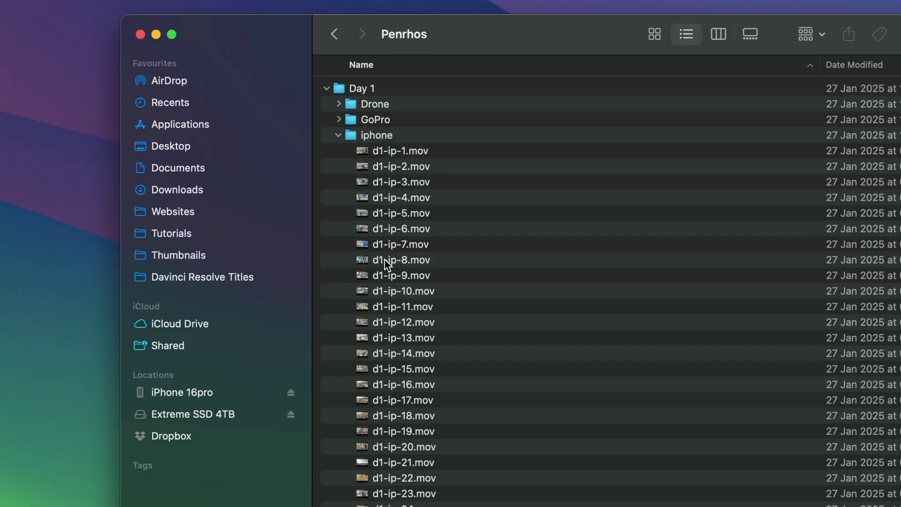
click(338, 136)
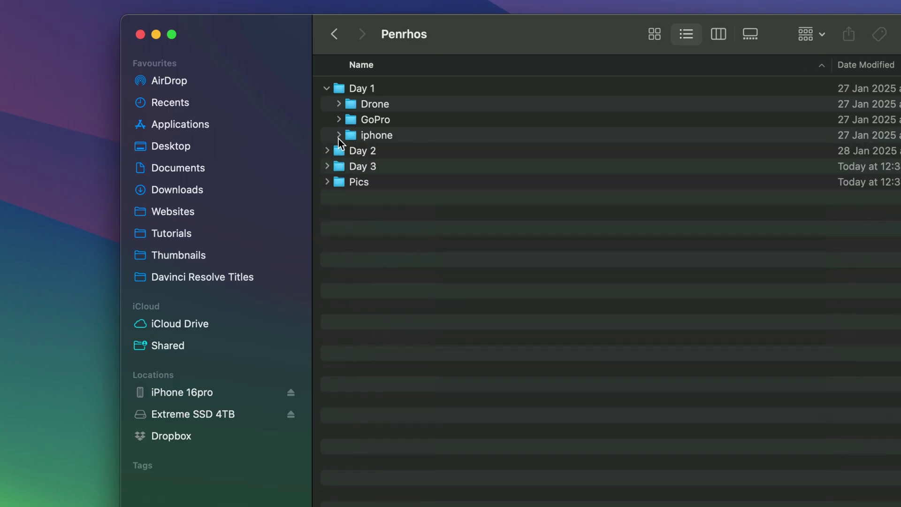
Expand Day 3, select the Nikon Z8 folder, and expand the ptc folder.
click(328, 167)
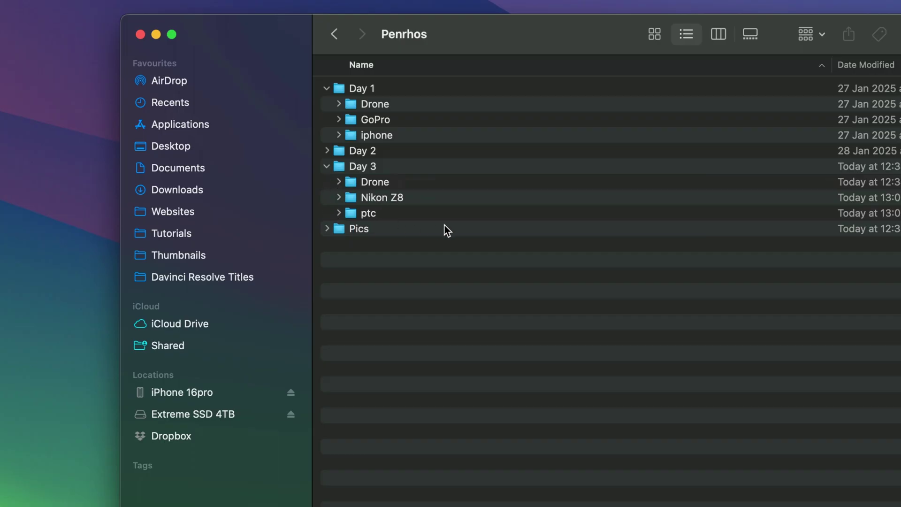
click(391, 200)
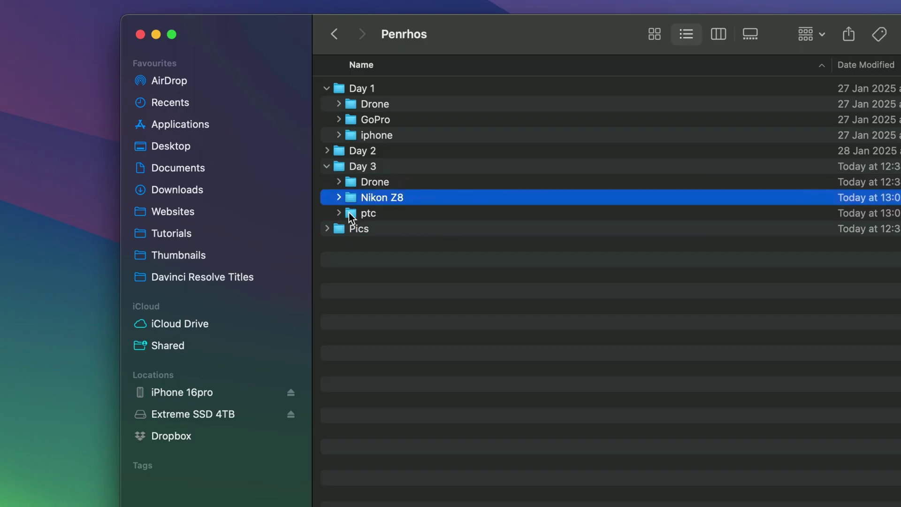
click(338, 213)
click(372, 214)
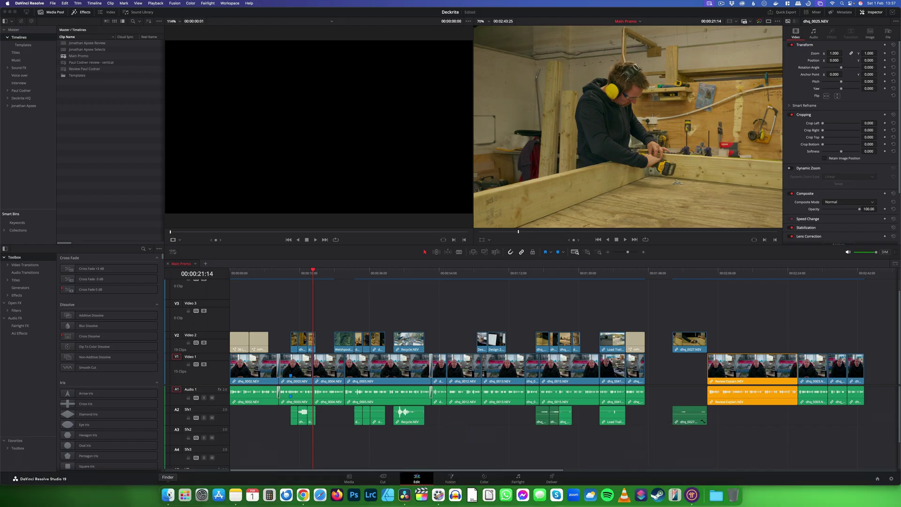
Drag the Penrhos folder from Finder into the Media Pool and view the new Penrhos bin.
click(164, 501)
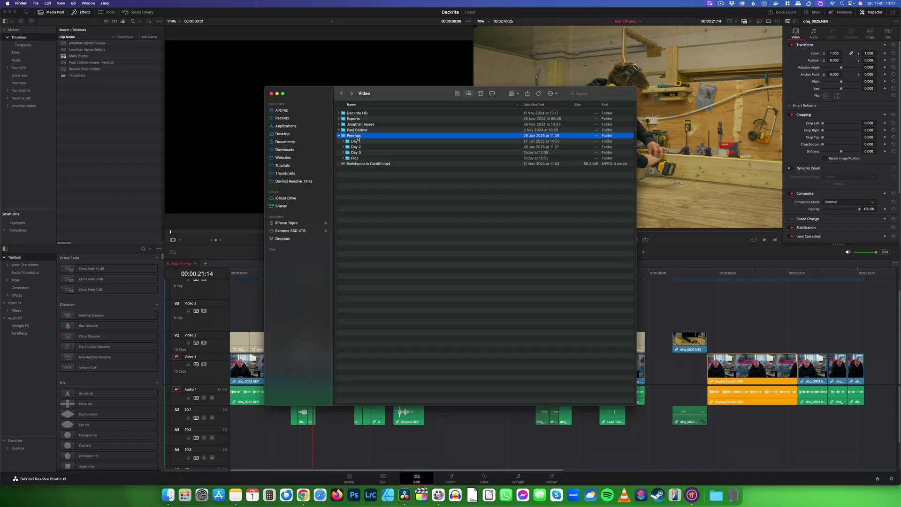
drag(357, 138, 19, 131)
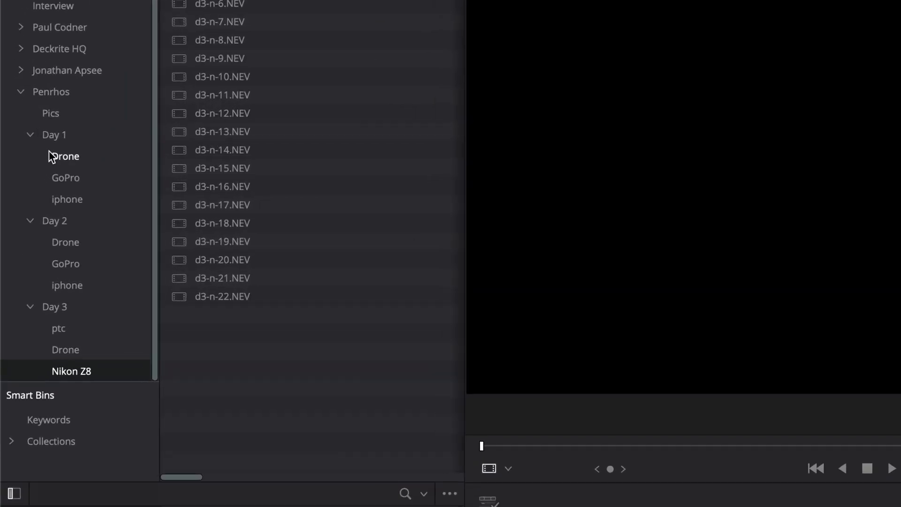
click(19, 115)
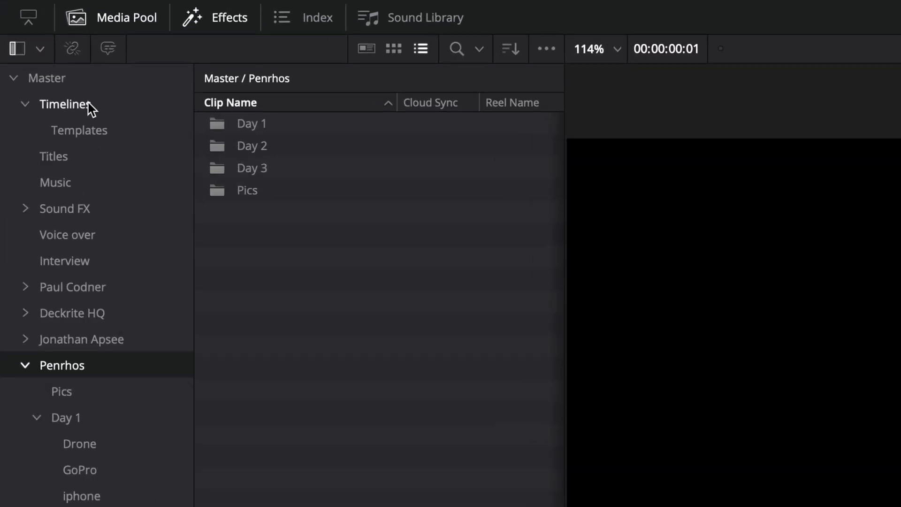
Duplicate the 4k 30fps template timeline and move the two copies into the Timelines bin.
click(65, 104)
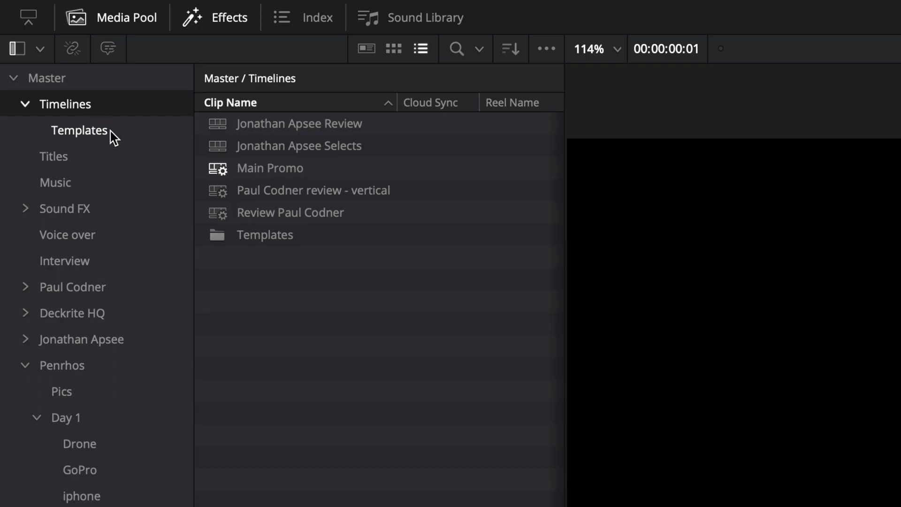
click(81, 133)
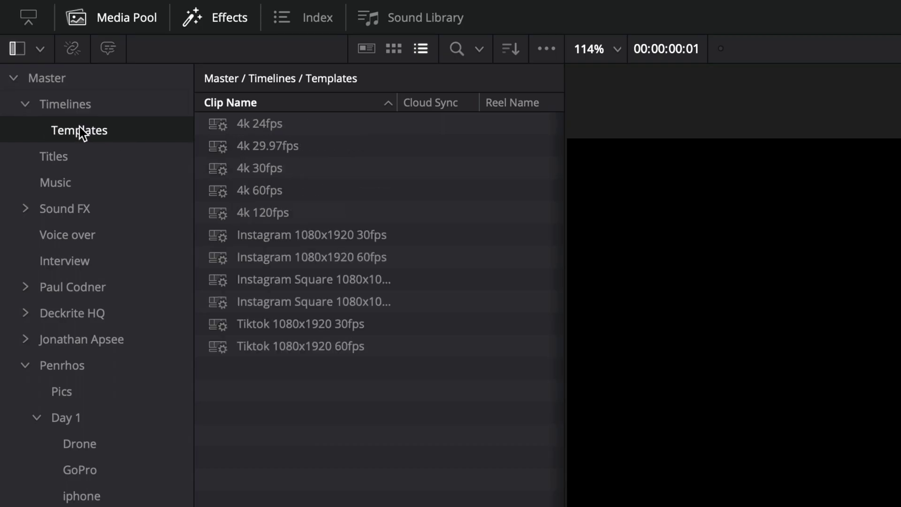
click(276, 173)
right_click(277, 178)
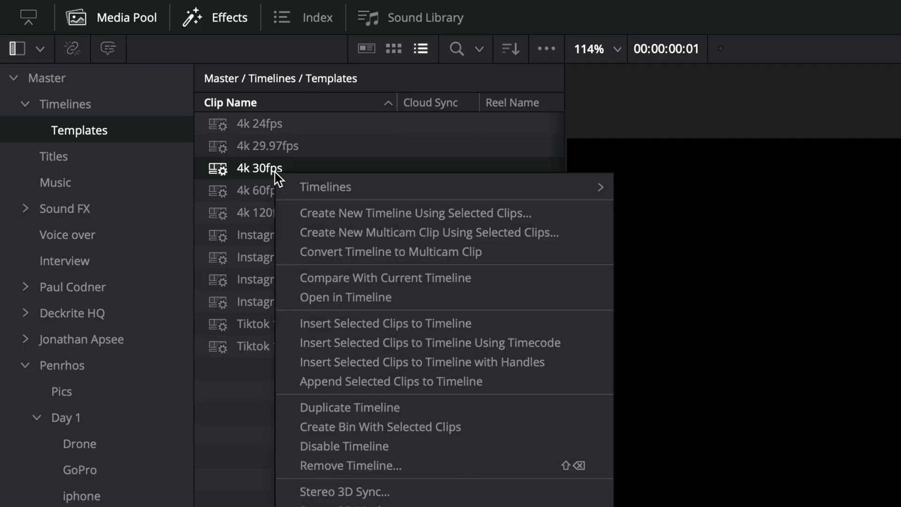
click(393, 409)
drag(289, 218, 87, 110)
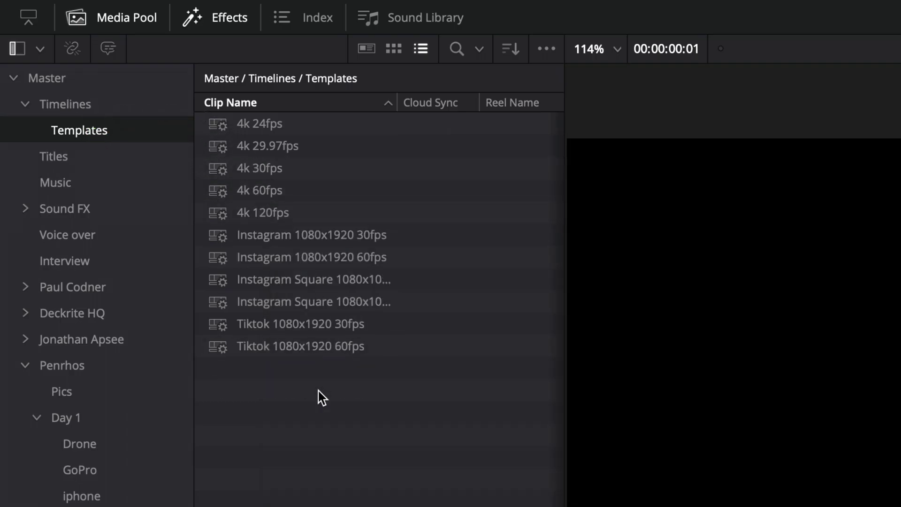
click(86, 111)
Rename the two copies 'Penrhos Select' and 'Penrhos'.
click(292, 126)
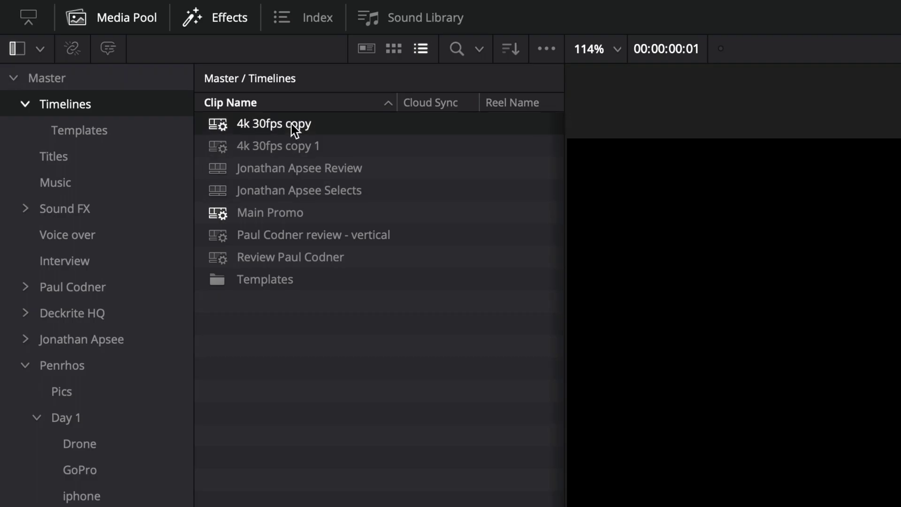
click(292, 126)
text(Penrhos Select)
key(Return)
click(322, 128)
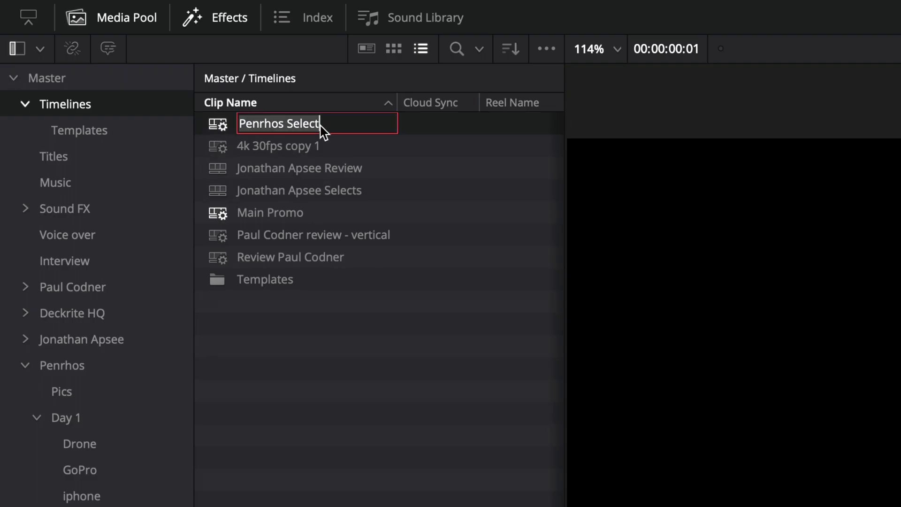
key(End)
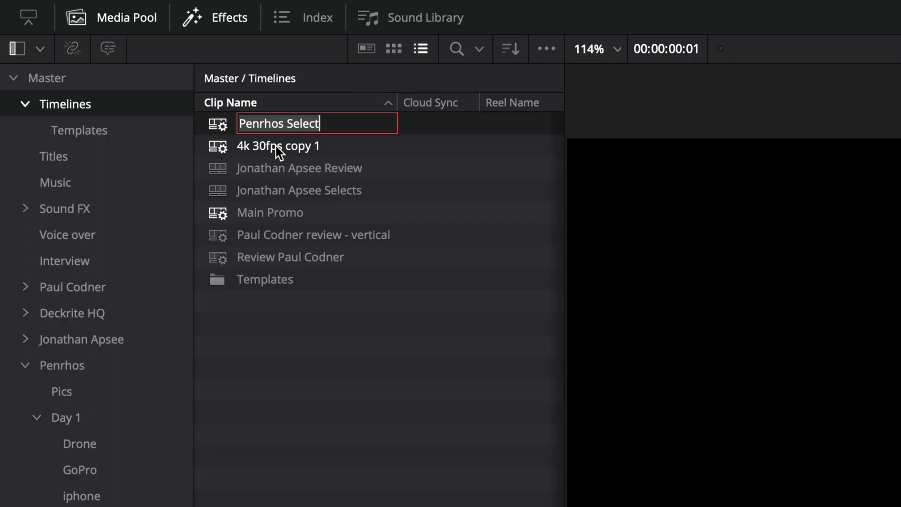
click(279, 152)
click(280, 151)
text(Penrhos)
key(Return)
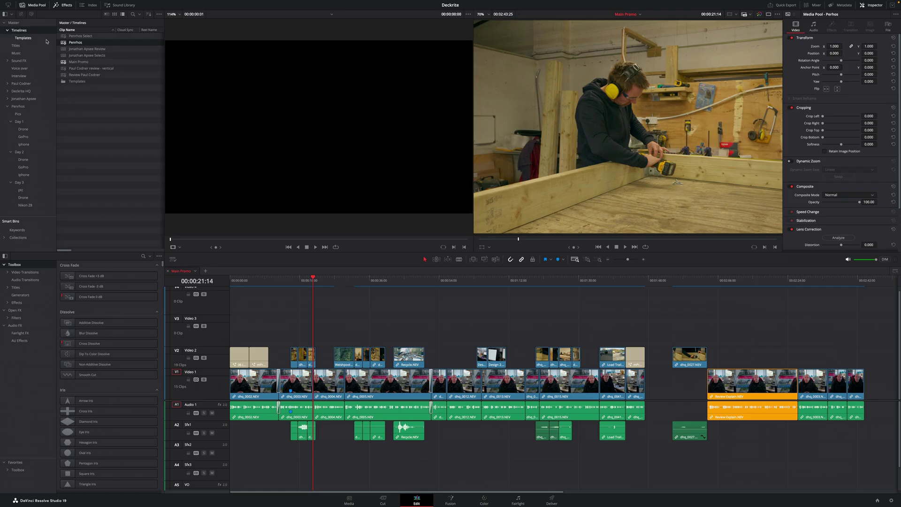
Close the Main Promo timeline and load Penrhos Select instead.
click(167, 271)
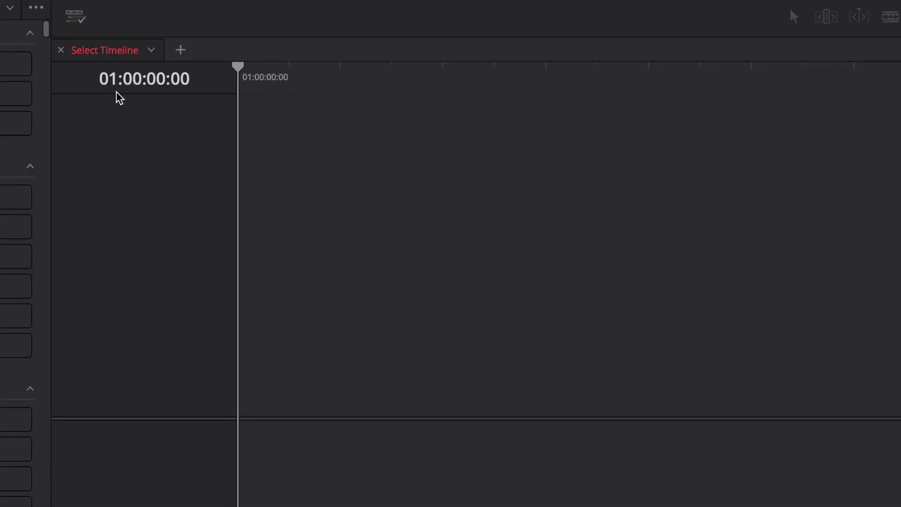
click(151, 51)
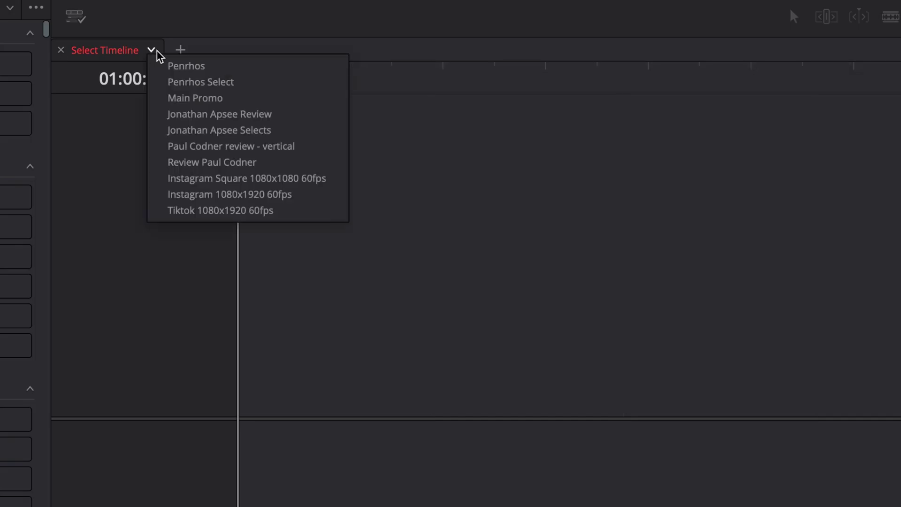
click(217, 82)
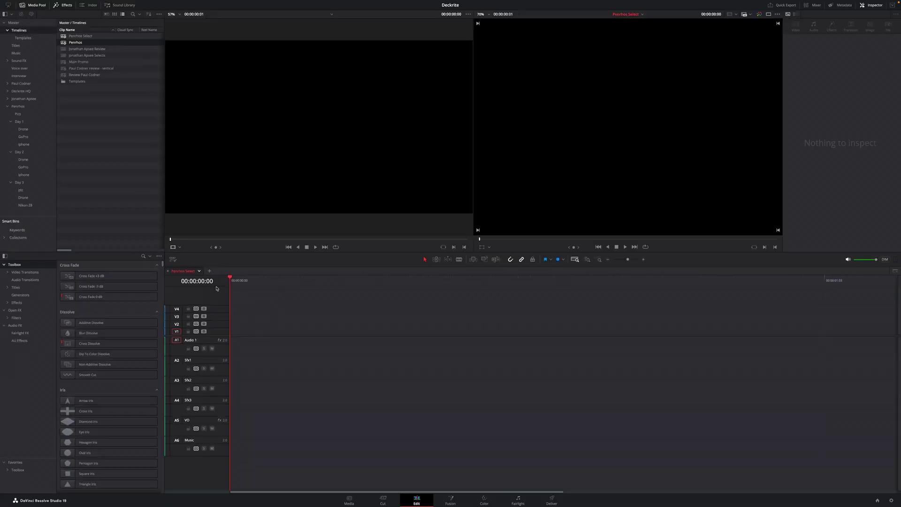
Turn on stacked timelines and load Penrhos in the lower timeline.
click(895, 271)
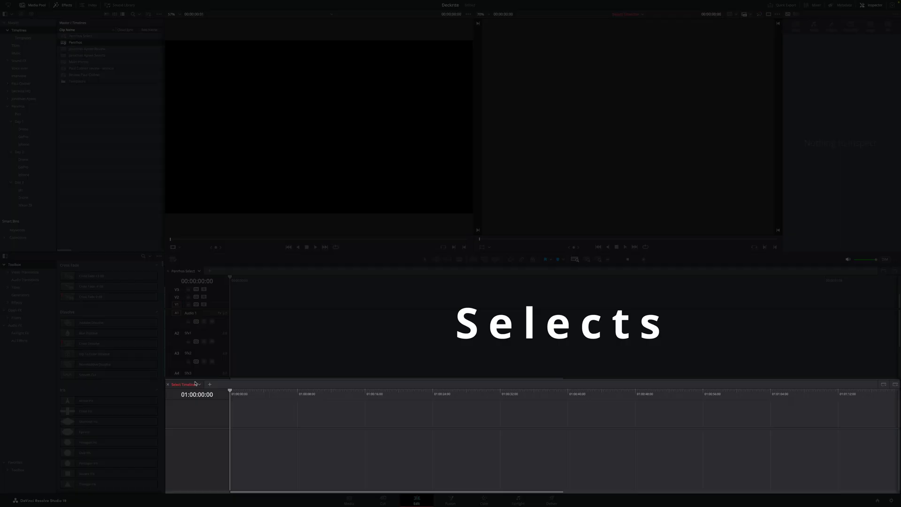
click(199, 384)
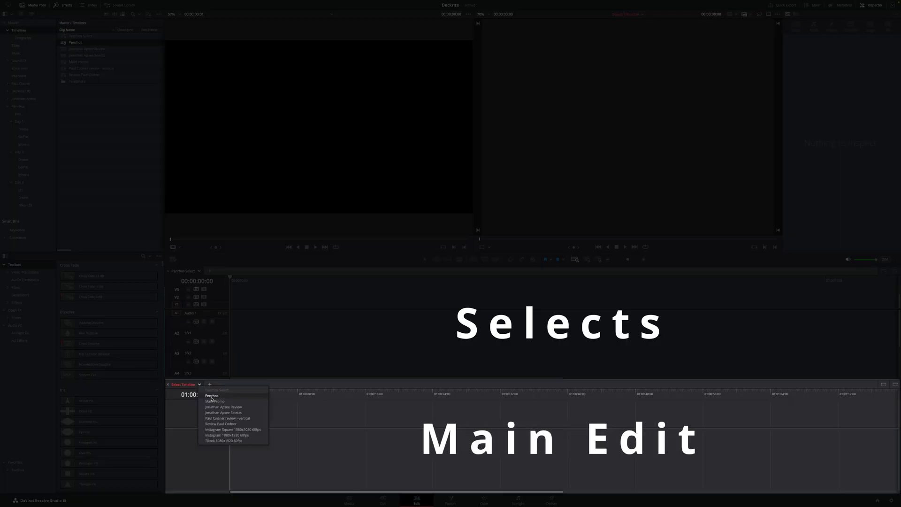
click(211, 395)
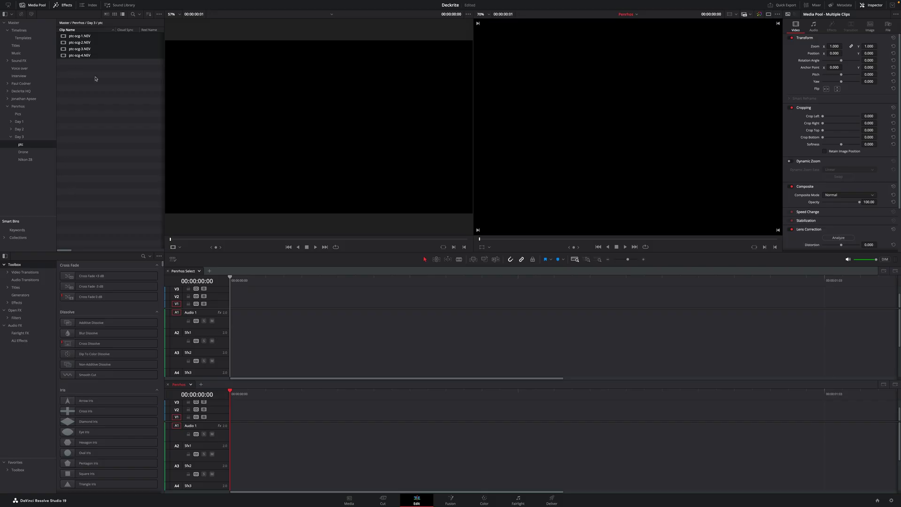
Add the four ptc clips to the Penrhos timeline and select Drone clip d1-dji-1.MOV.
drag(68, 36, 232, 420)
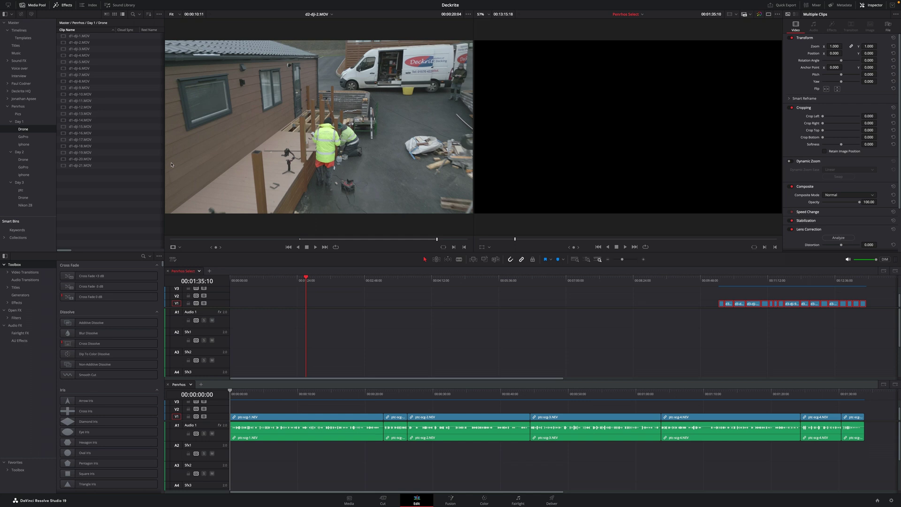
click(80, 38)
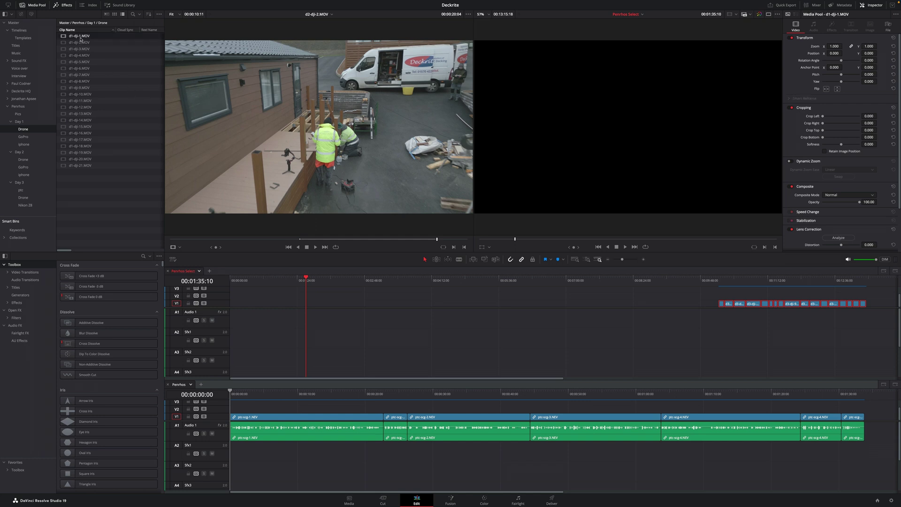
Colour all Day 1 Drone clips, through d1-dji-21.MOV, Navy.
shift+click(91, 166)
right_click(90, 166)
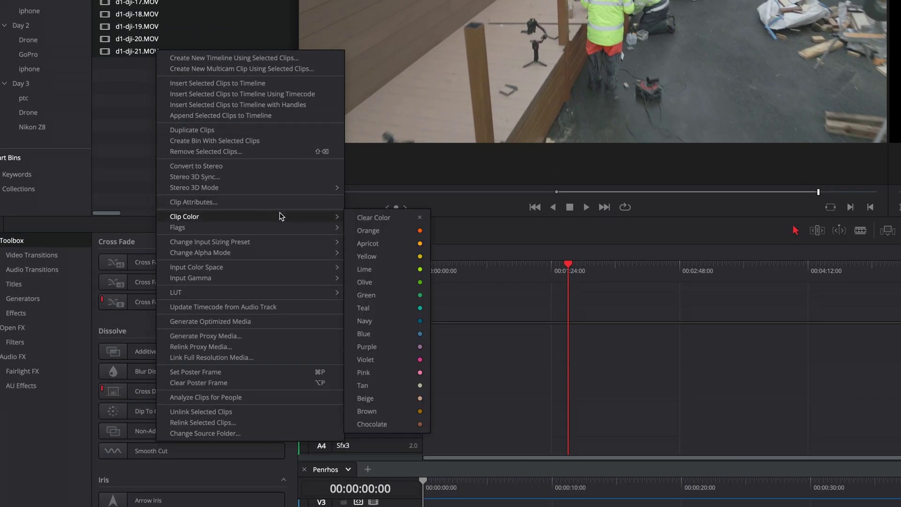
click(395, 322)
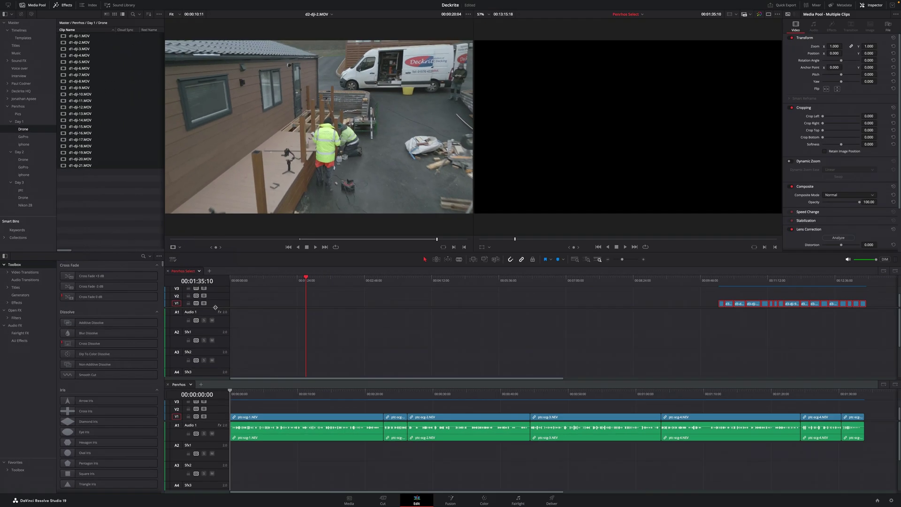
Colour the 16 Day 1 GoPro clips Purple and select their audio on A1.
click(23, 137)
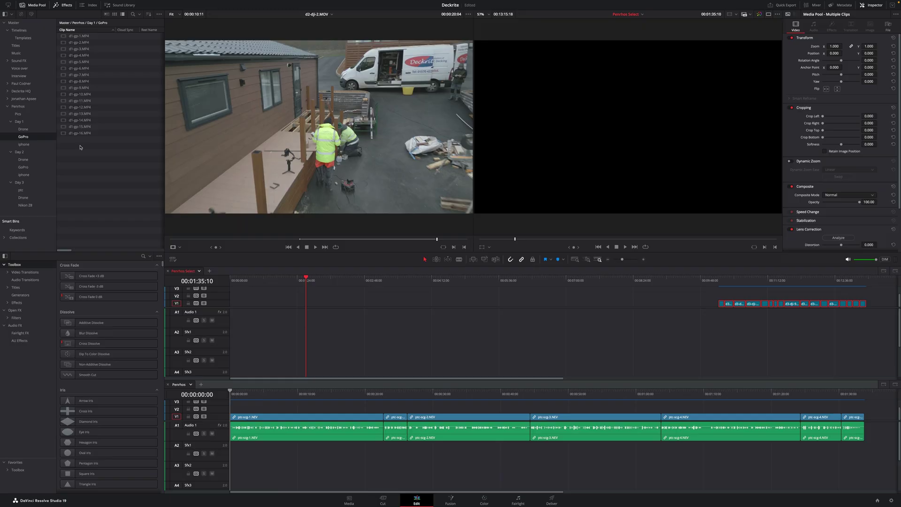
drag(80, 147, 79, 34)
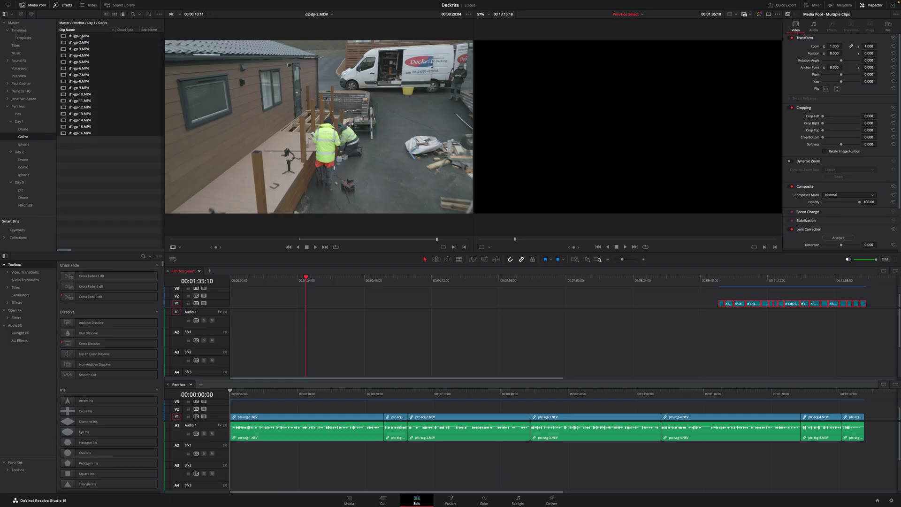
right_click(80, 36)
mouse_move(179, 124)
click(190, 191)
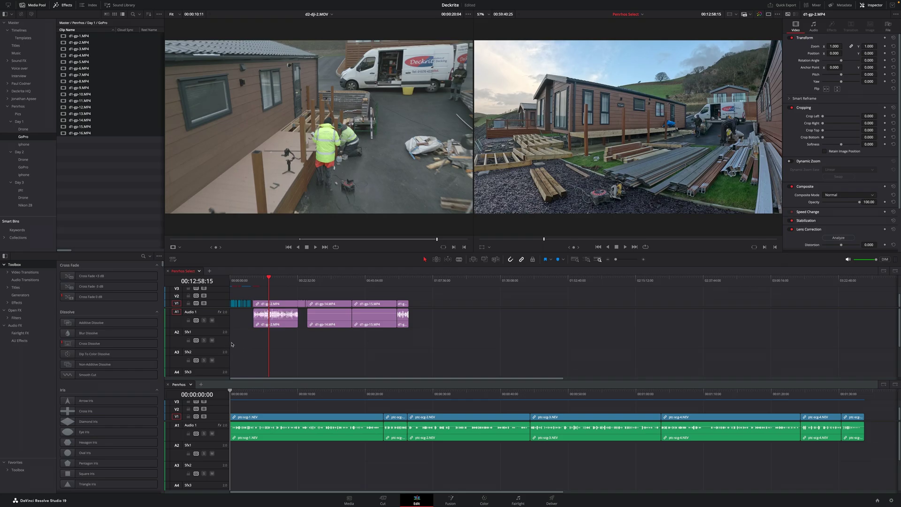
drag(239, 339, 406, 325)
Delete the GoPro audio, save the project, and remove empty tracks from Penrhos Select.
key(Delete)
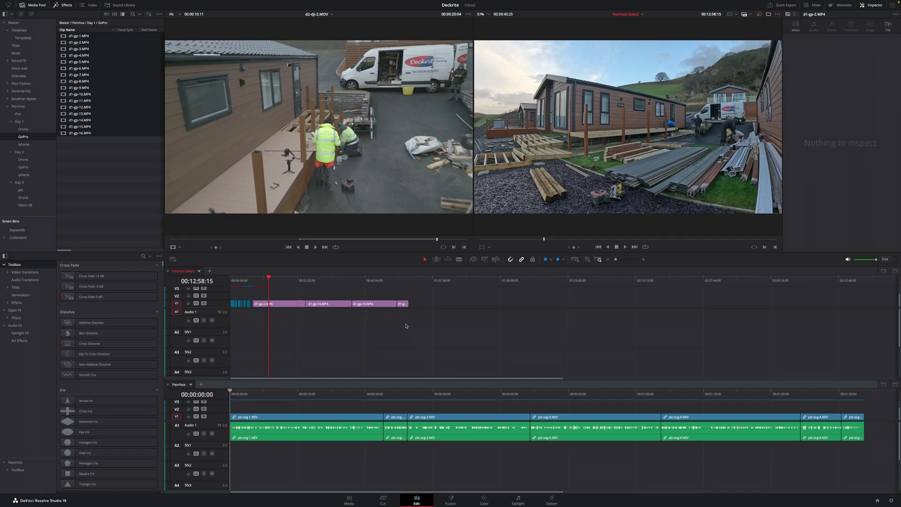
key(ctrl+s)
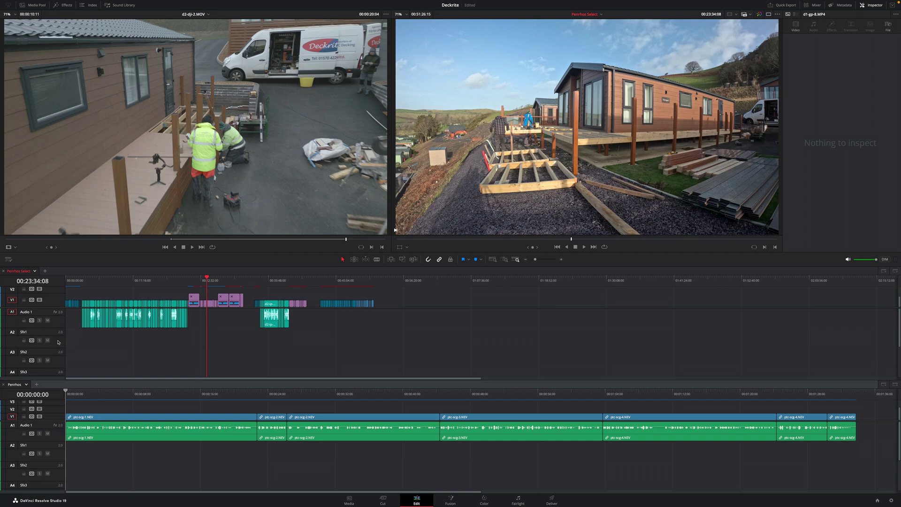
right_click(59, 344)
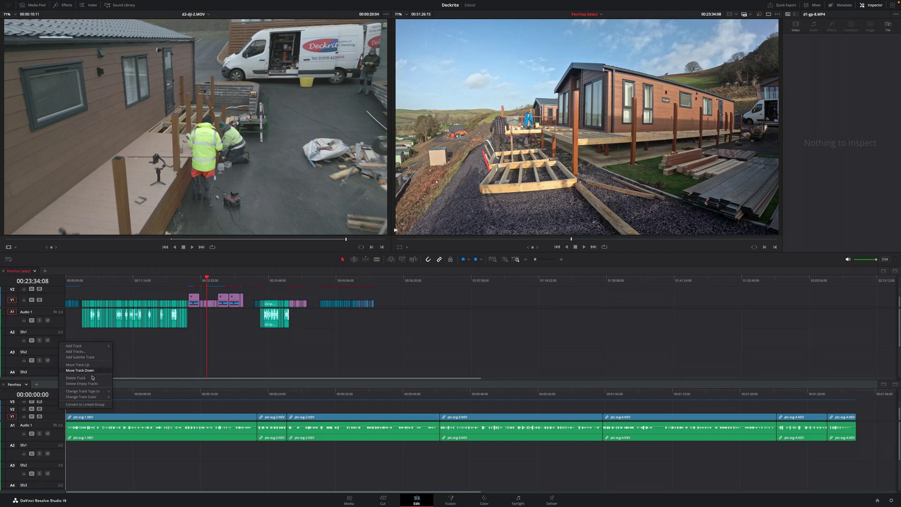
click(94, 383)
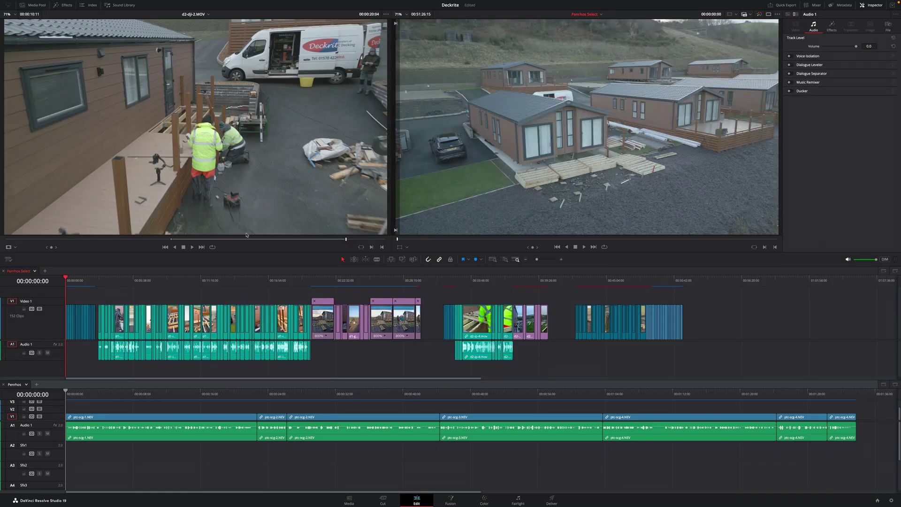
click(72, 282)
click(109, 282)
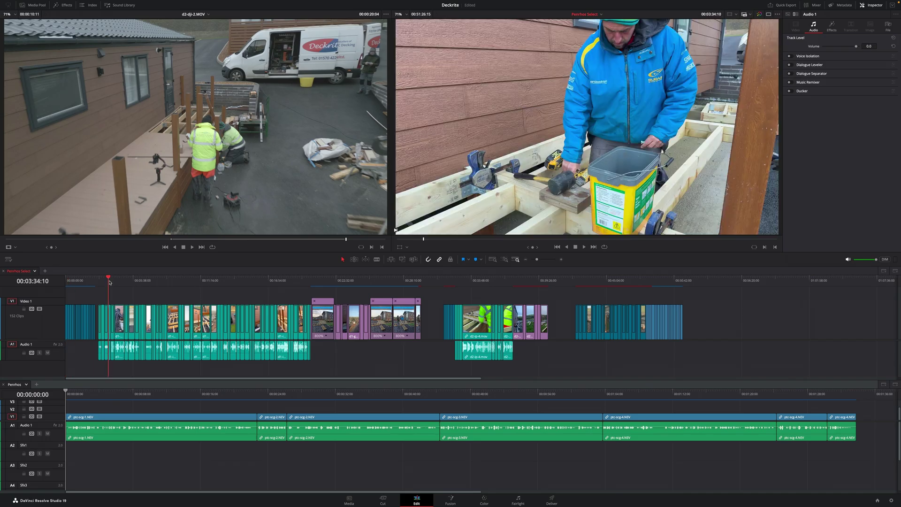
click(321, 281)
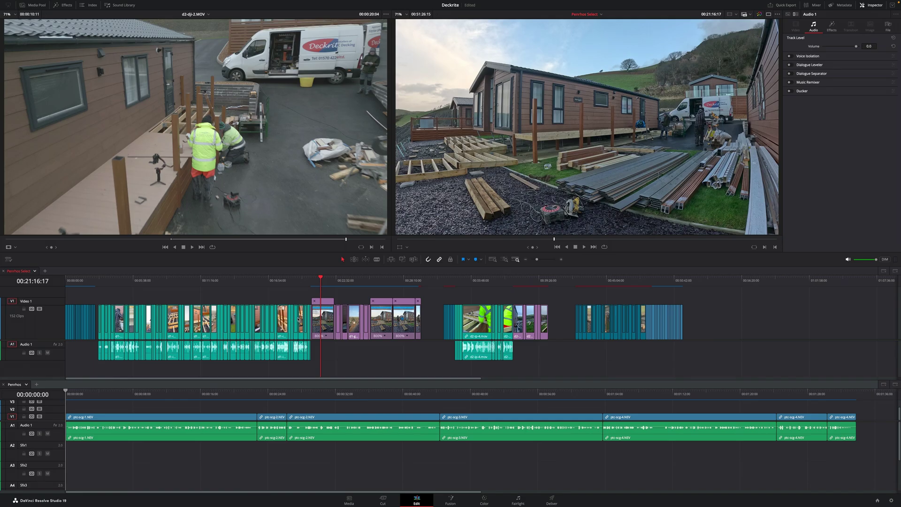
click(443, 280)
click(471, 282)
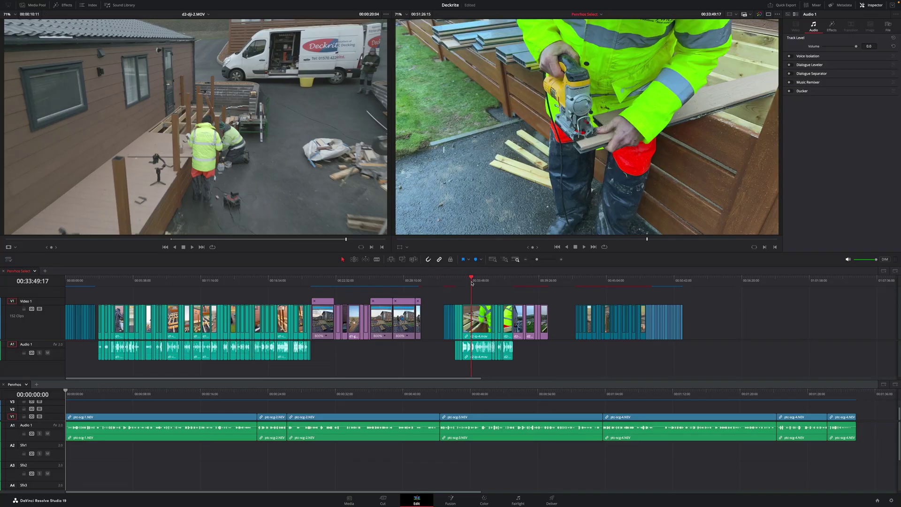
click(524, 281)
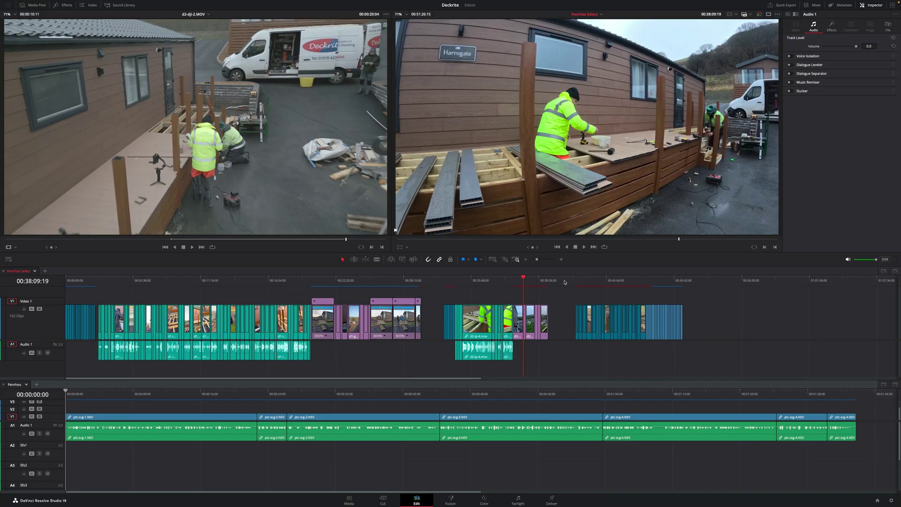
click(578, 283)
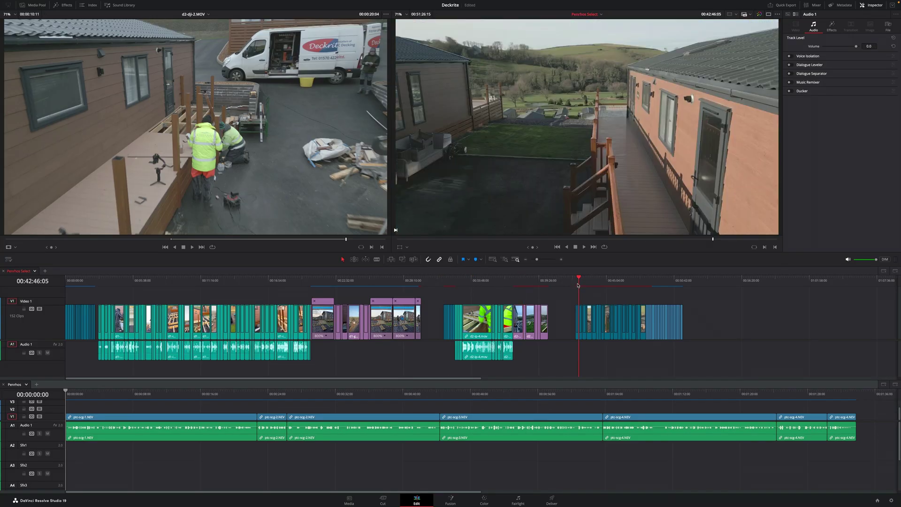
click(660, 283)
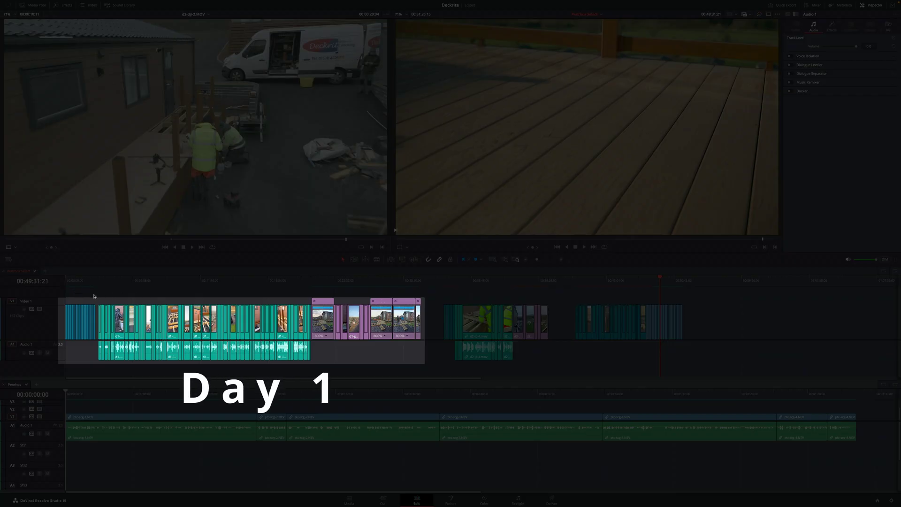
drag(553, 301, 442, 365)
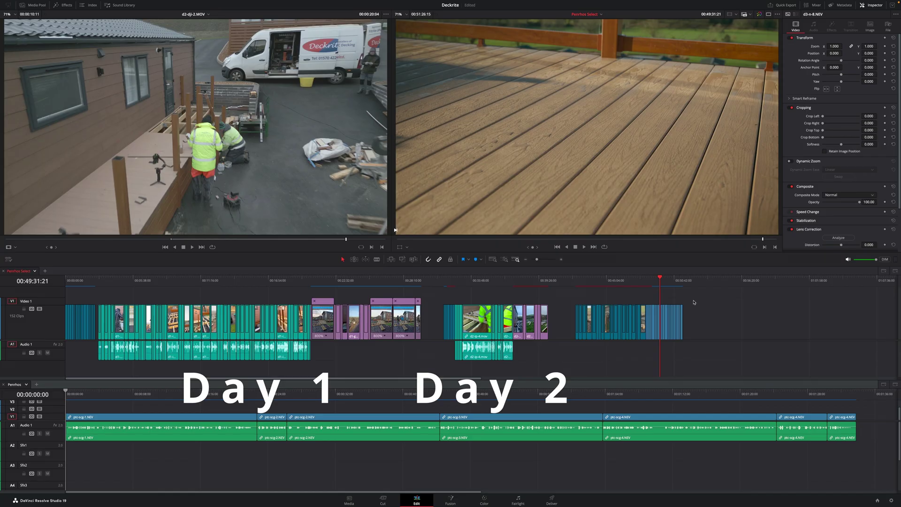
drag(690, 301, 567, 356)
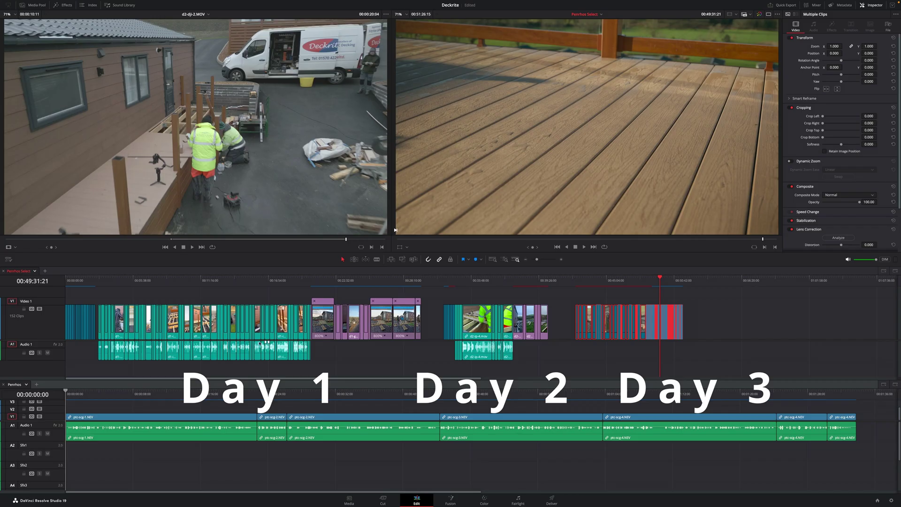
click(352, 374)
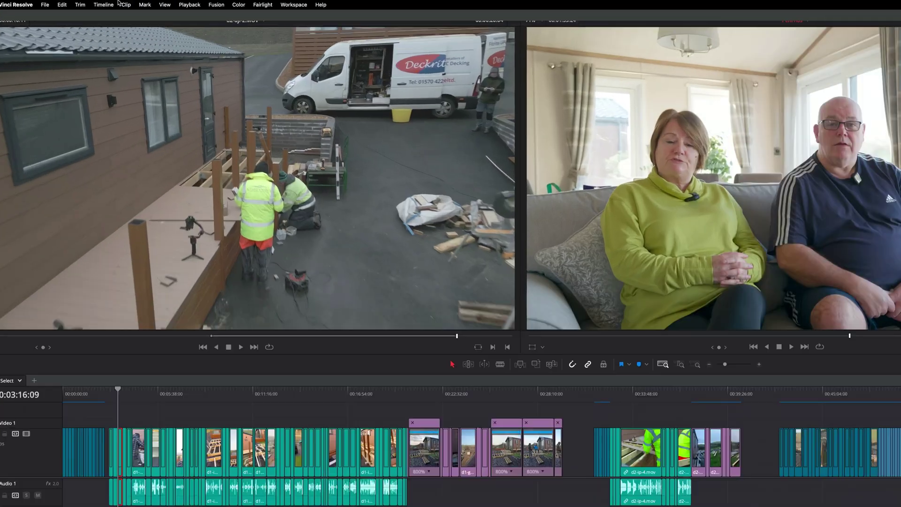
Generate subtitles from the Penrhos interview audio with default settings and play back to review.
click(85, 2)
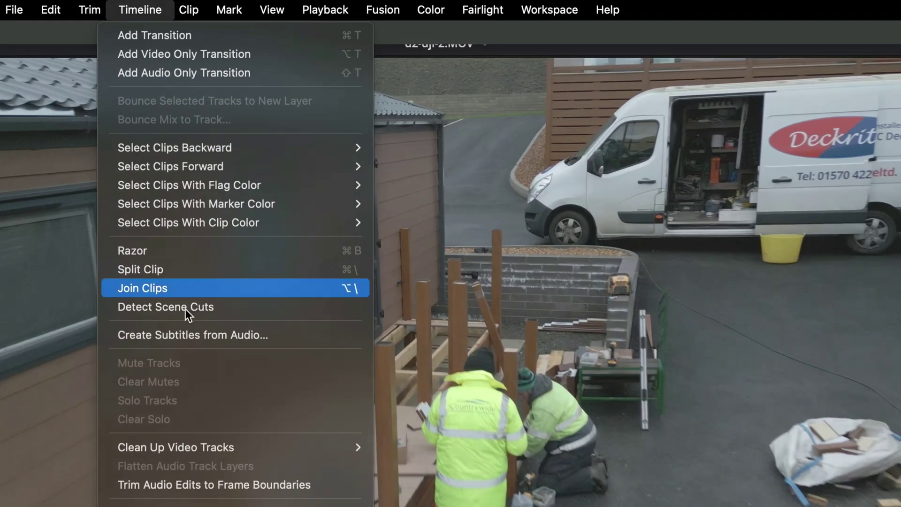
click(183, 335)
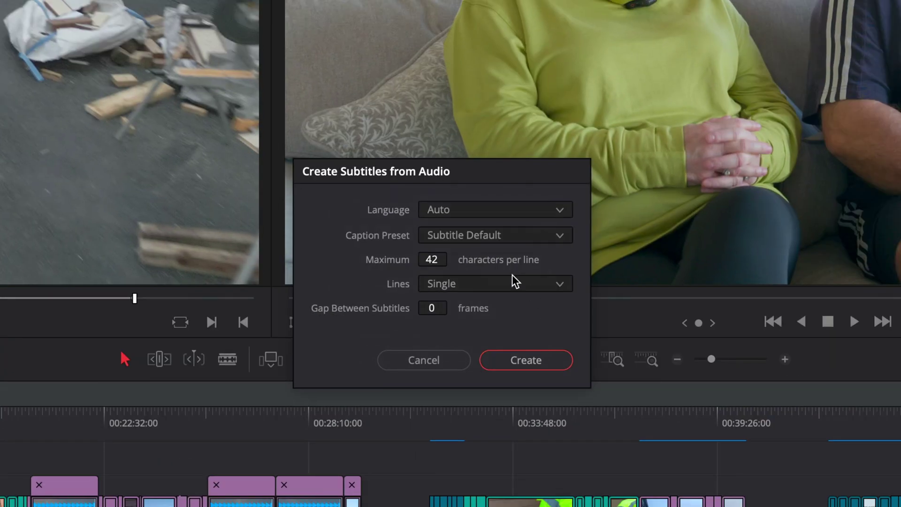
click(535, 364)
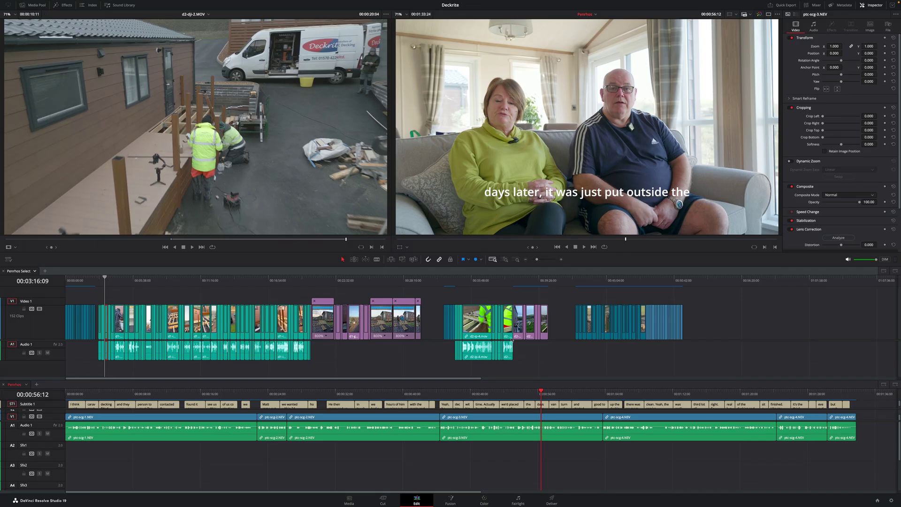
key(space)
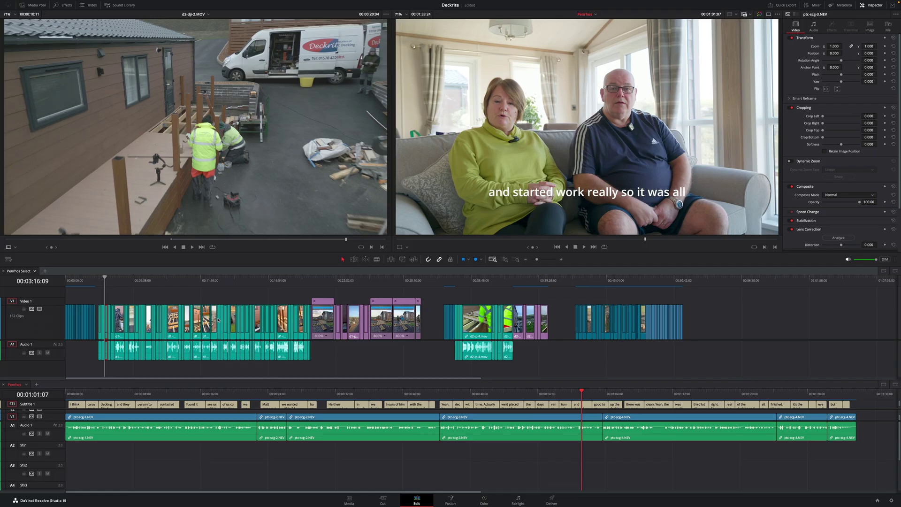
Add a marker named 'Decking delivered' at 00:00:56:12.
key(alt+l)
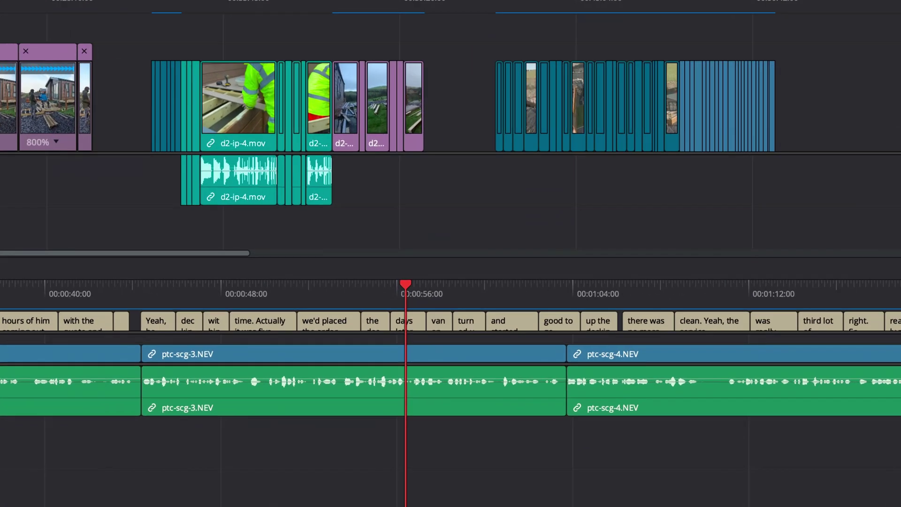
key(m)
key(m)
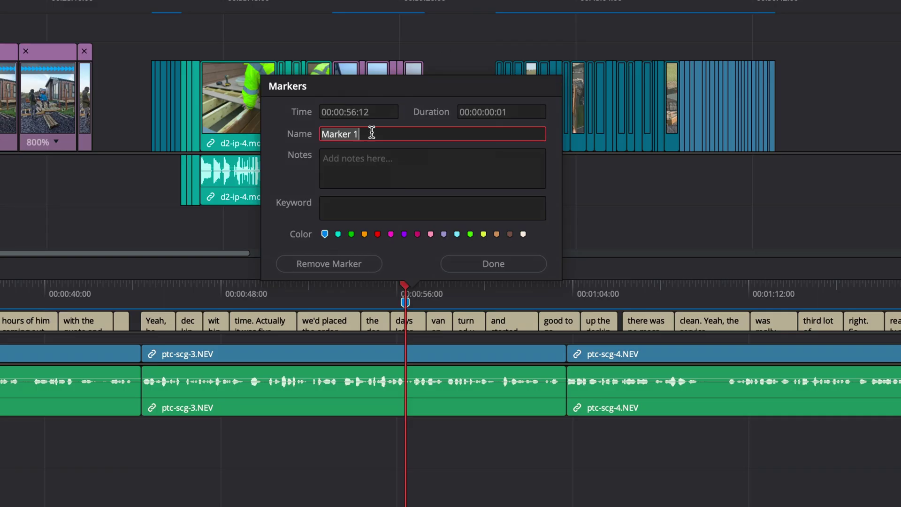
text(Decking delivered)
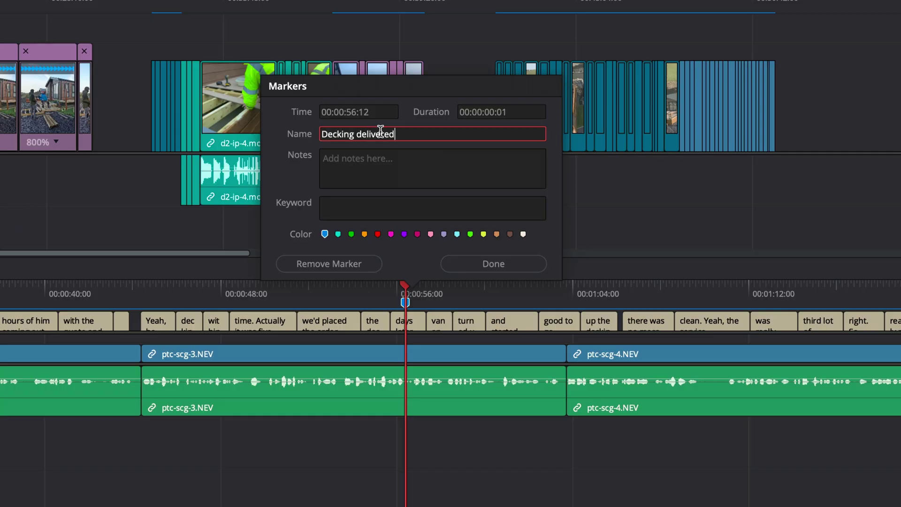
key(Return)
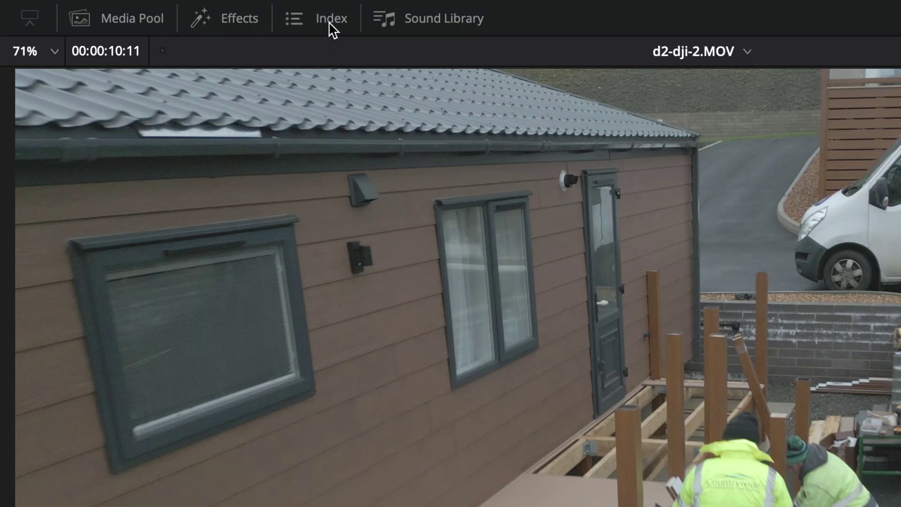
Show the Markers index and widen its Name column so full marker names are readable.
click(329, 22)
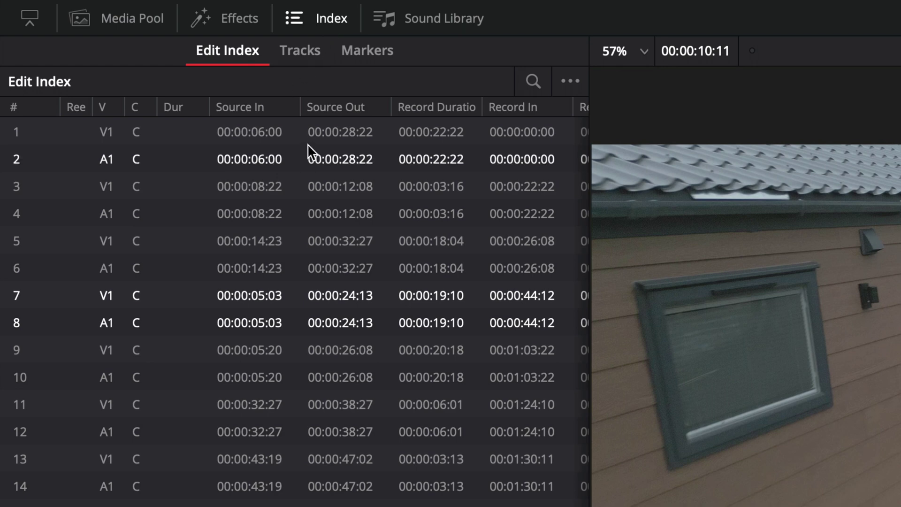
click(373, 55)
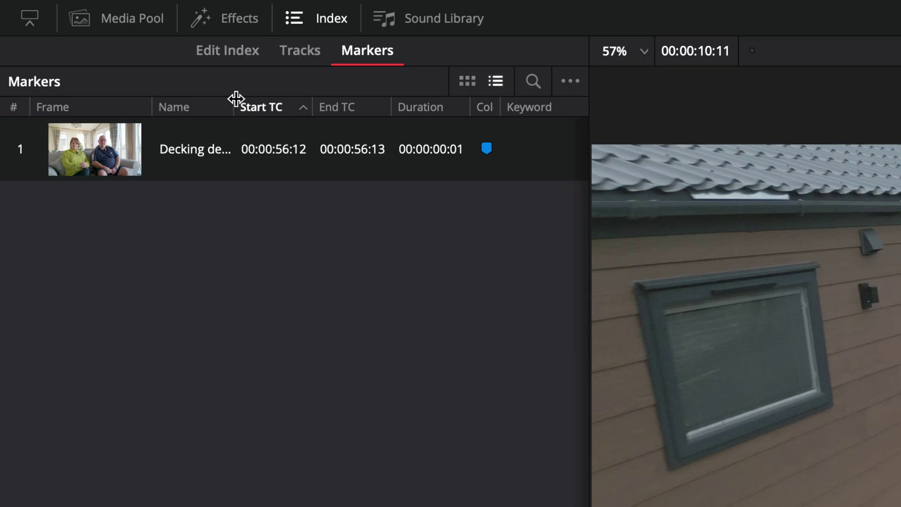
drag(236, 101, 378, 104)
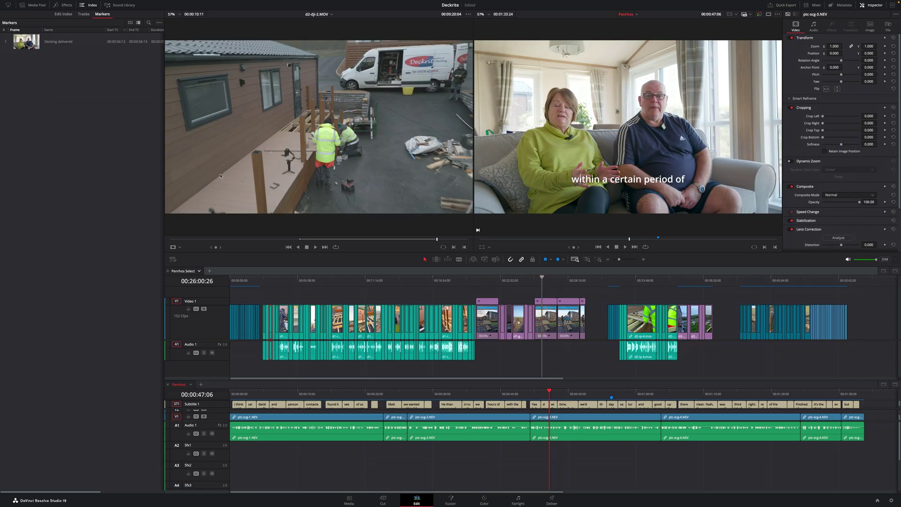
Jump between the Decking delivered and Timescale markers from the Markers index list.
click(56, 47)
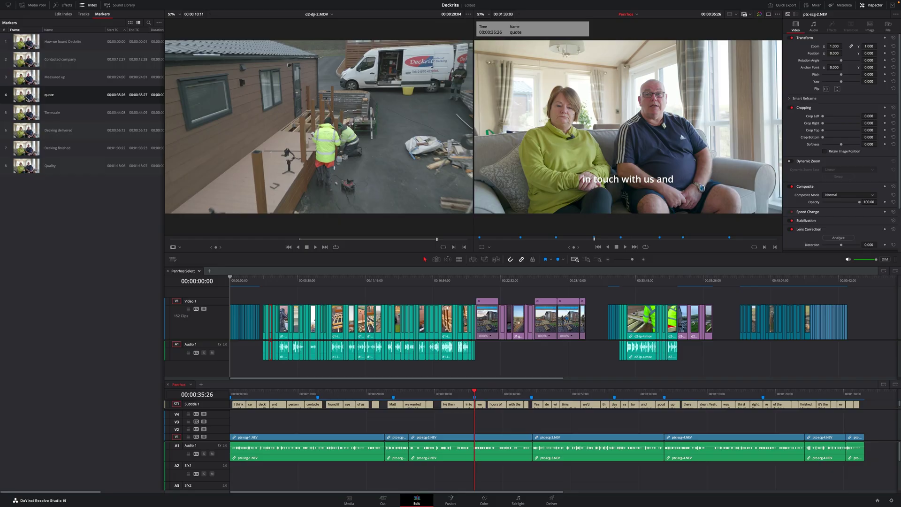
click(61, 113)
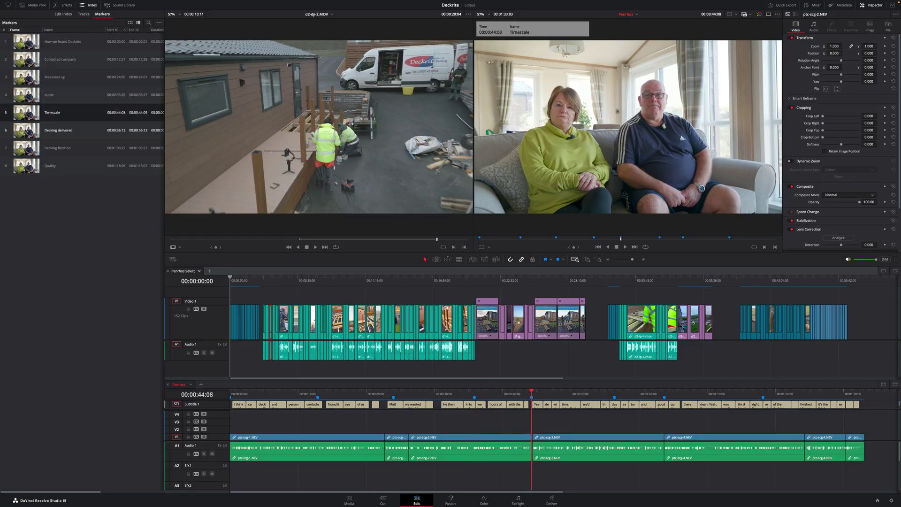
click(25, 135)
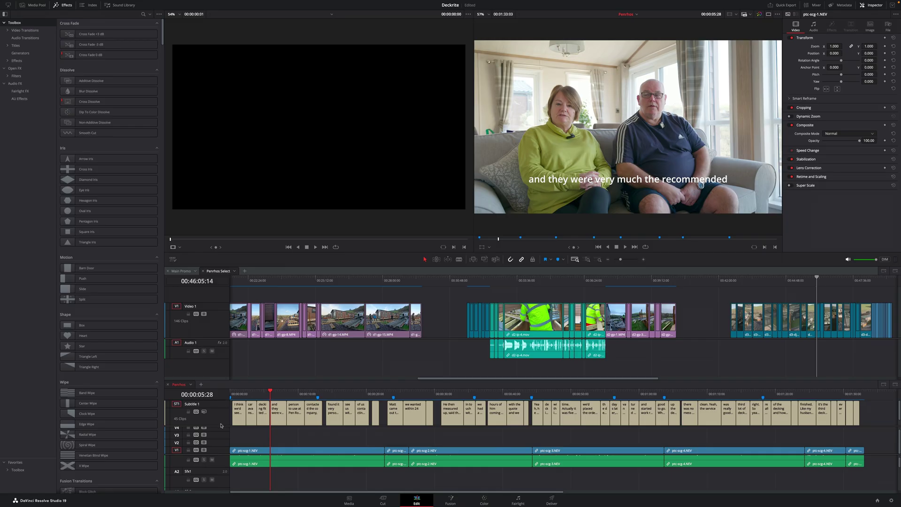
Make the subtitle track shorter and give the lower Penrhos timeline more height.
drag(220, 425, 221, 407)
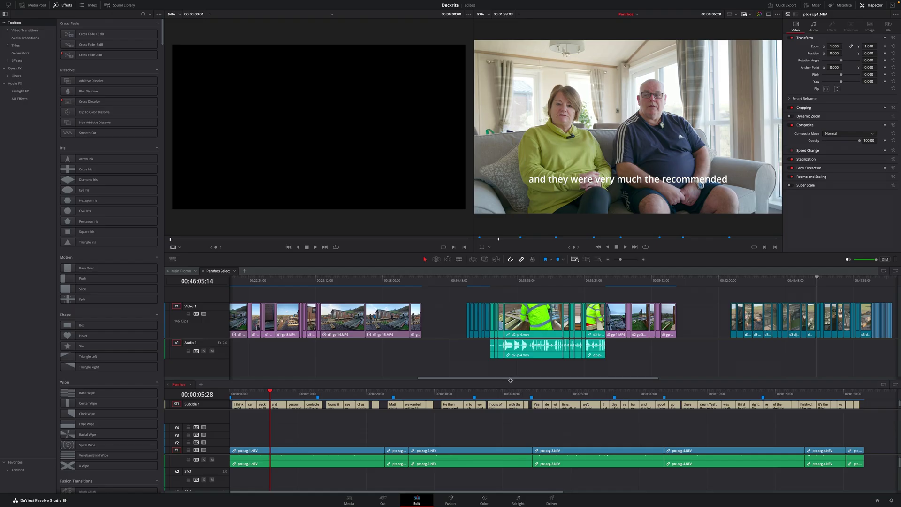
drag(511, 380, 509, 351)
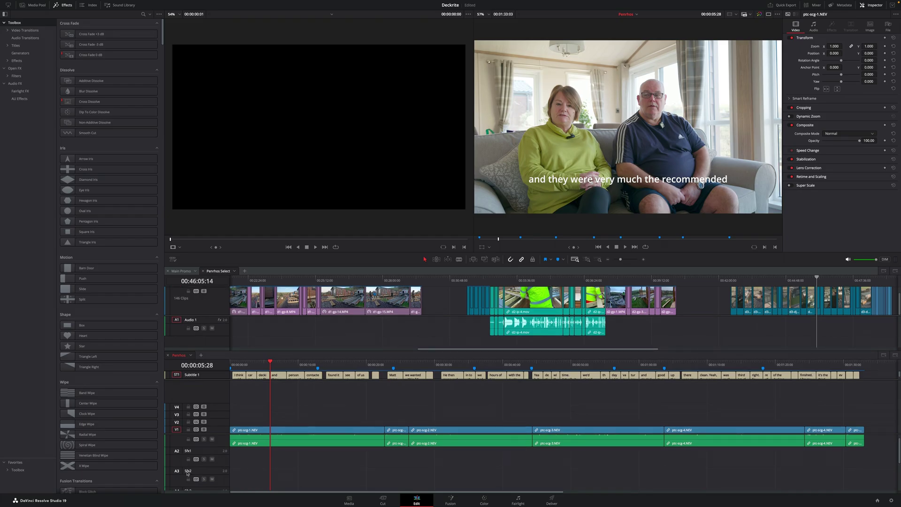
scroll(221, 439, down, 2)
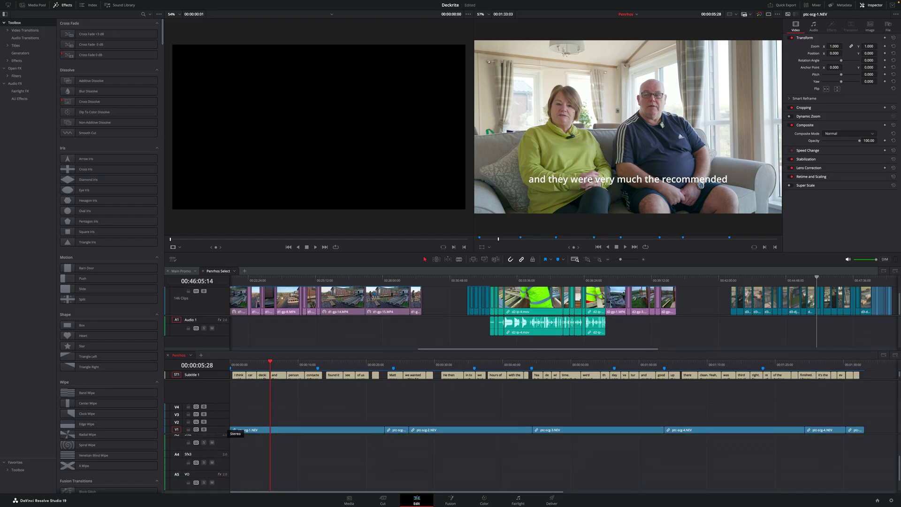
scroll(238, 413, up, 2)
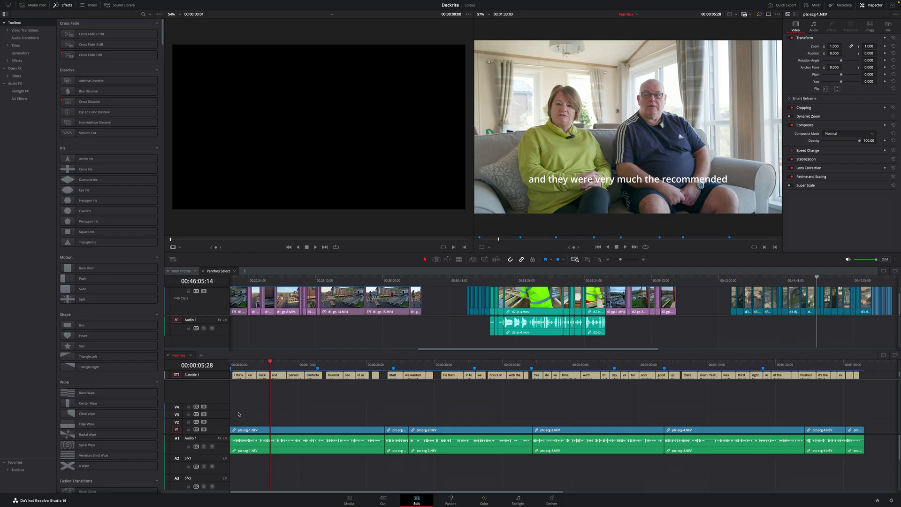
Place aerial clip d3-dji-12.MOV on V2 over the interview, mute Audio 1 and play back the cutaway.
click(583, 306)
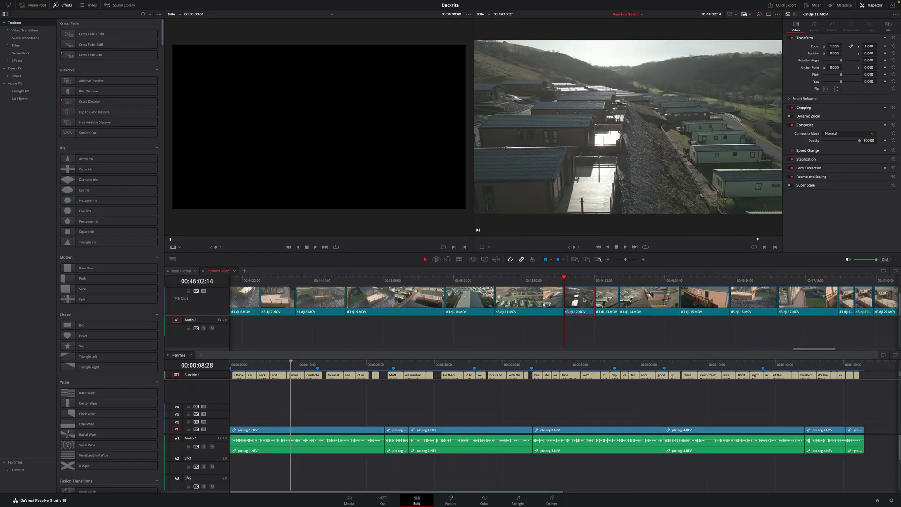
drag(583, 300, 293, 424)
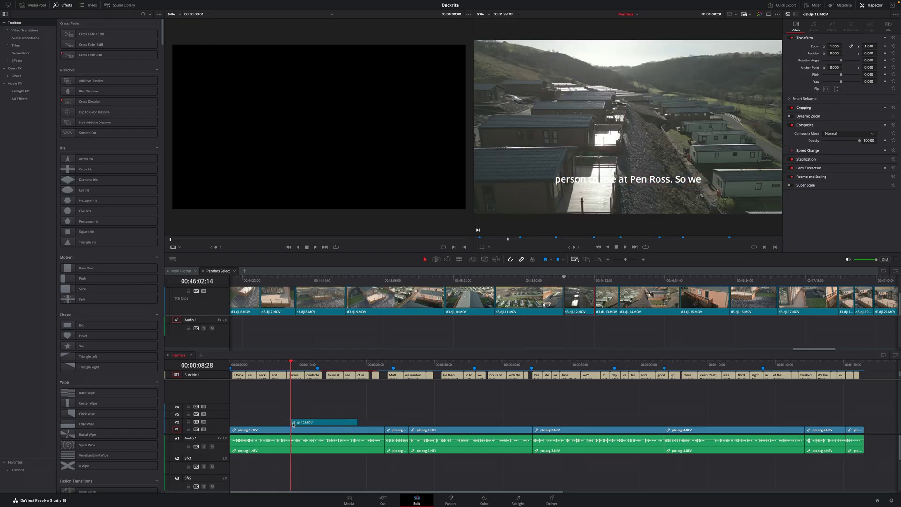
click(212, 446)
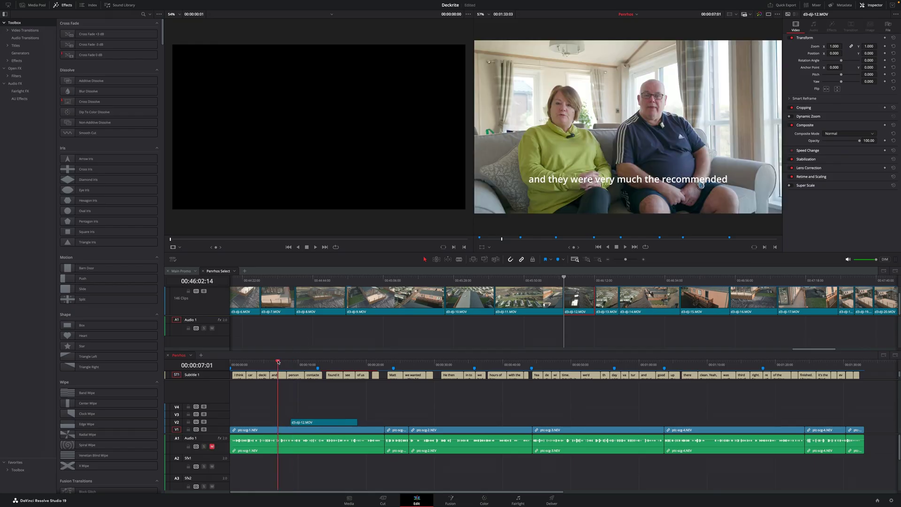
click(277, 362)
key(space)
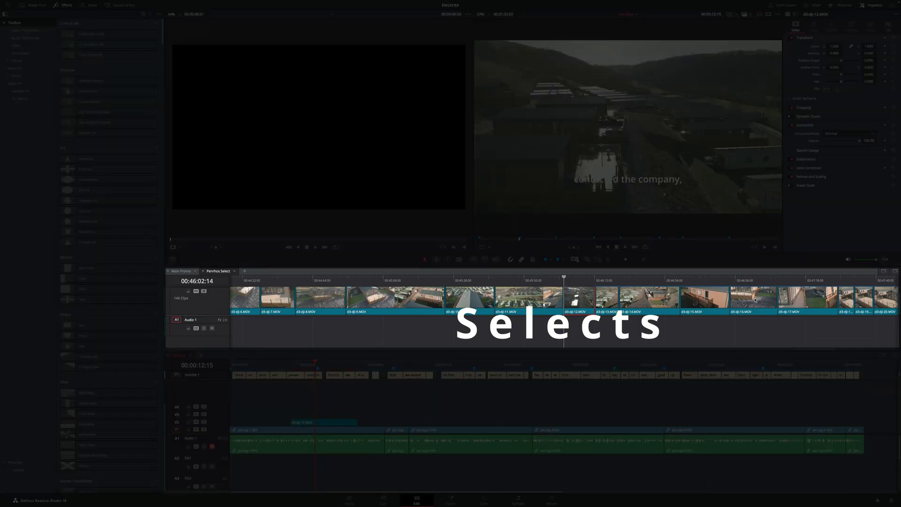
click(755, 301)
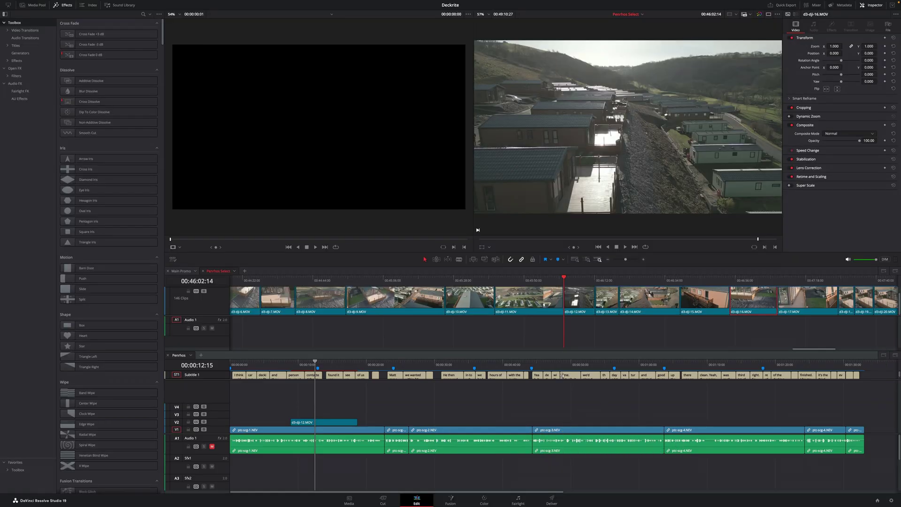
On the Deliver page, choose the YouTube 2160p preset with the H.265 video codec.
click(553, 500)
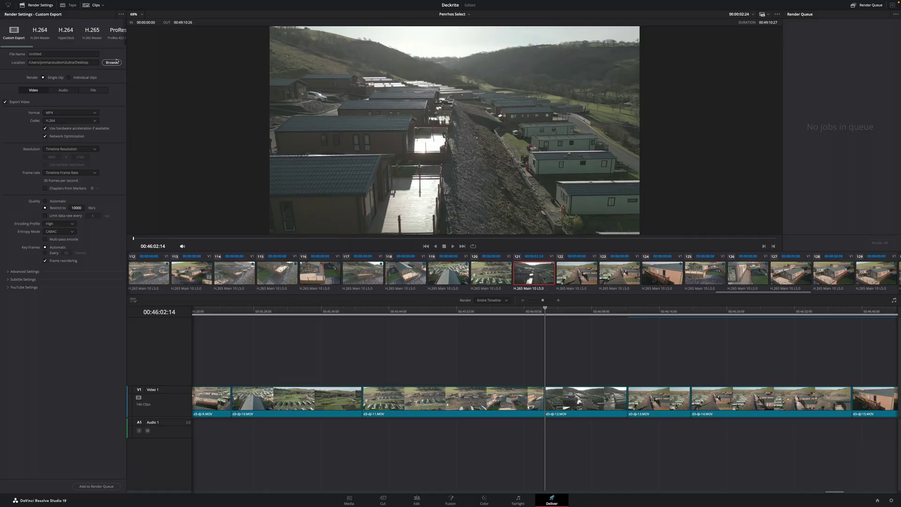
drag(17, 46, 37, 46)
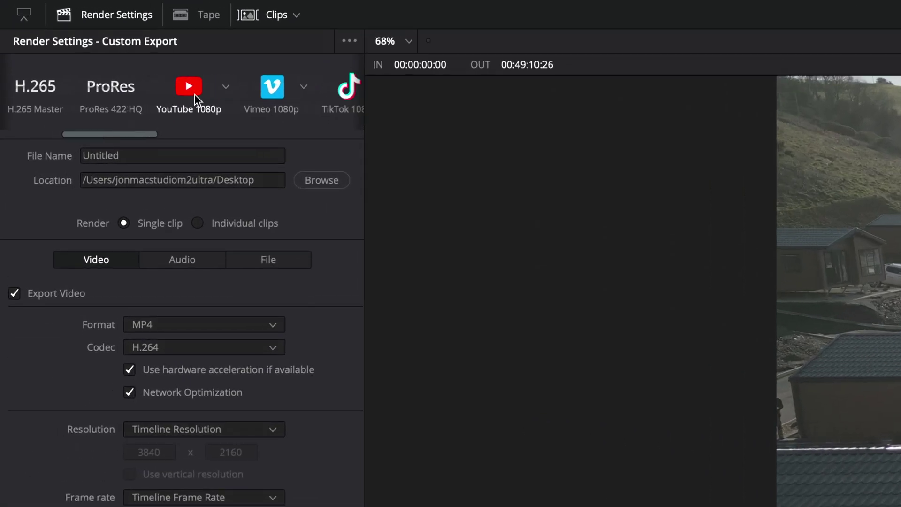
click(225, 88)
click(221, 175)
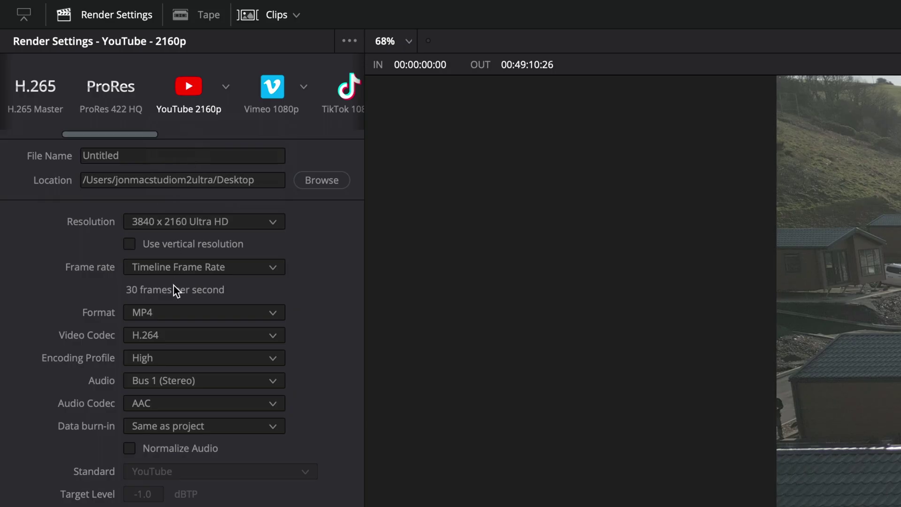
click(249, 346)
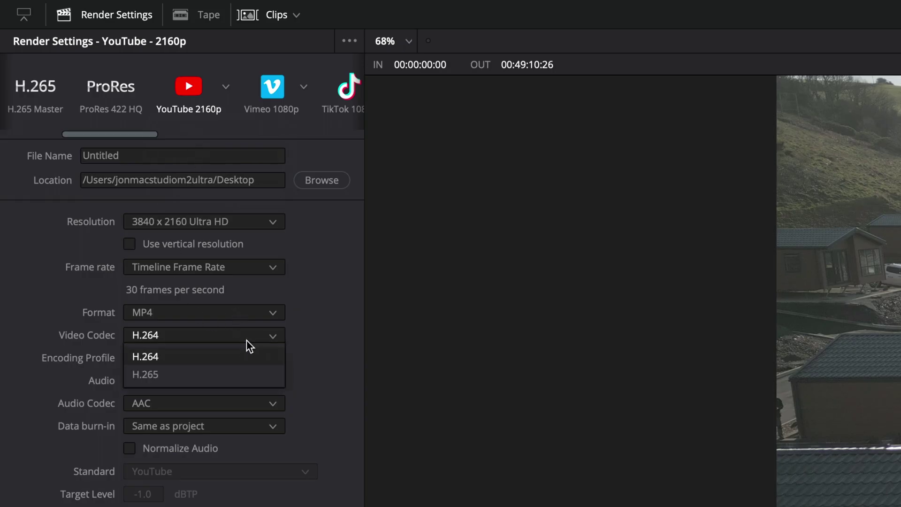
click(209, 376)
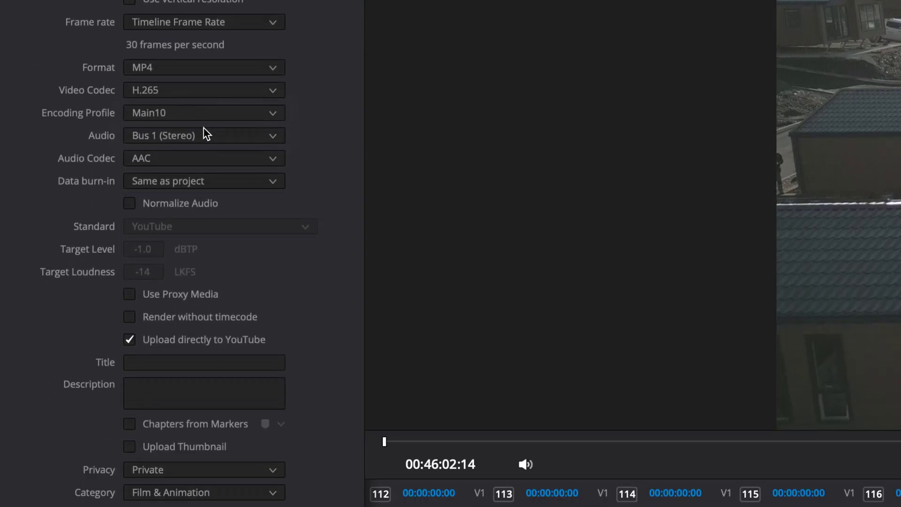
Turn on audio normalization and YouTube chapters from markers, then go to the title and description fields.
click(132, 205)
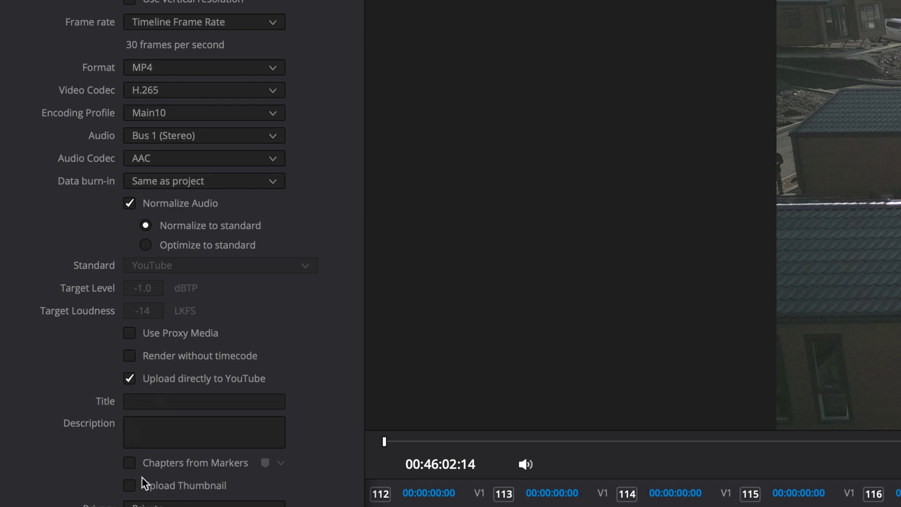
click(129, 463)
click(157, 399)
click(161, 433)
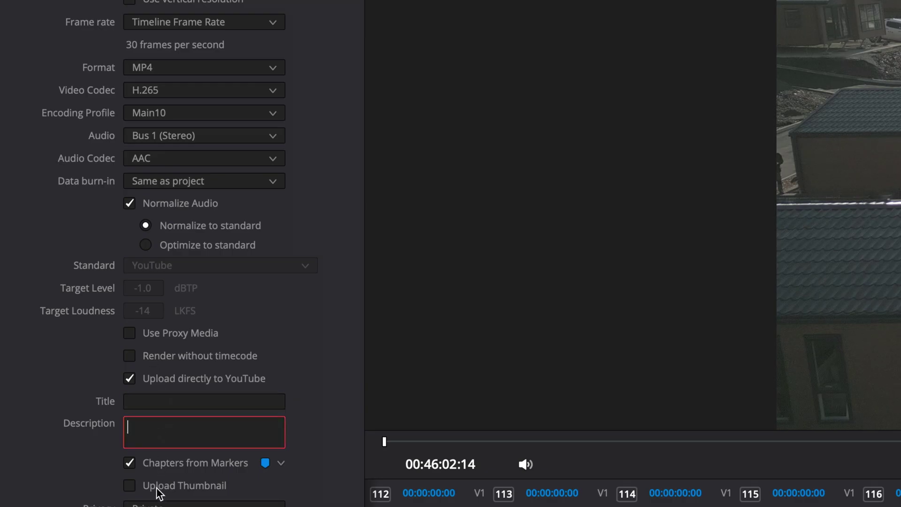